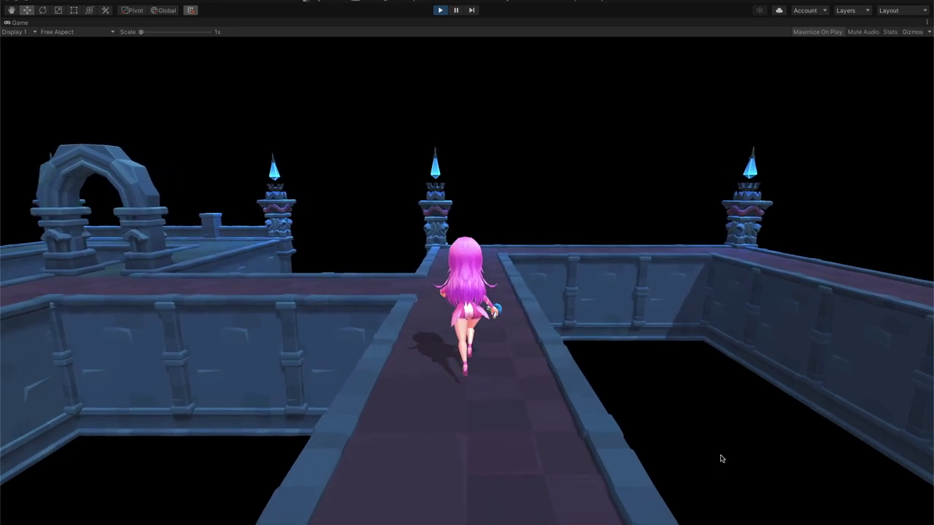
Preview the finished dungeon by running left and casting a projectile, then toggle Play mode
key(a)
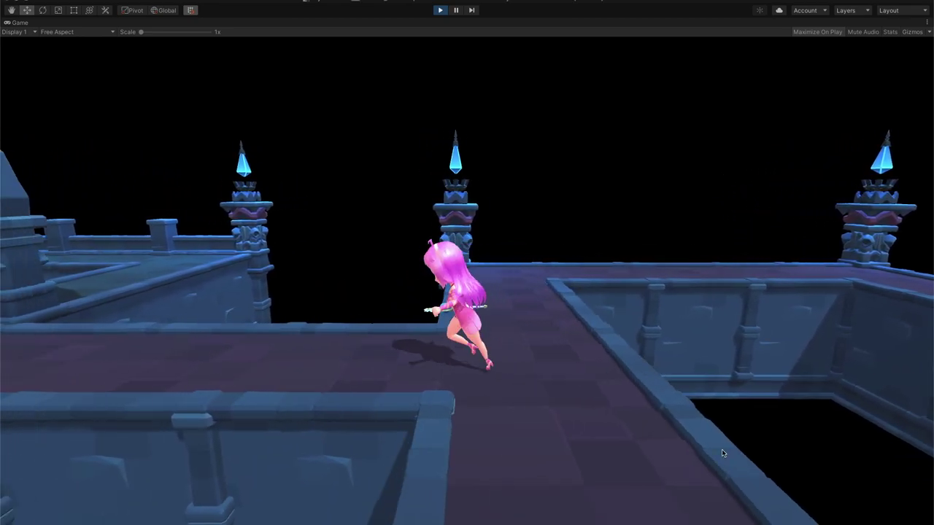
click(703, 408)
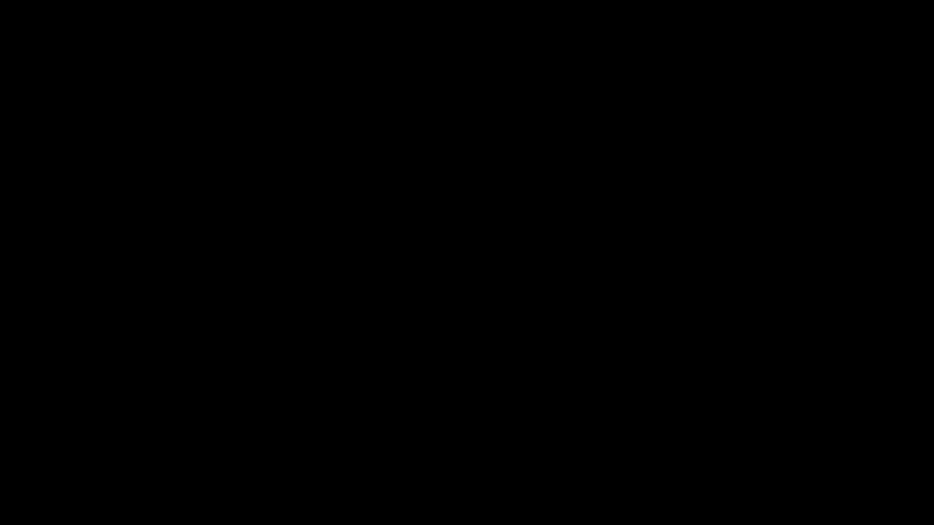
scroll(399, 197, up, 5)
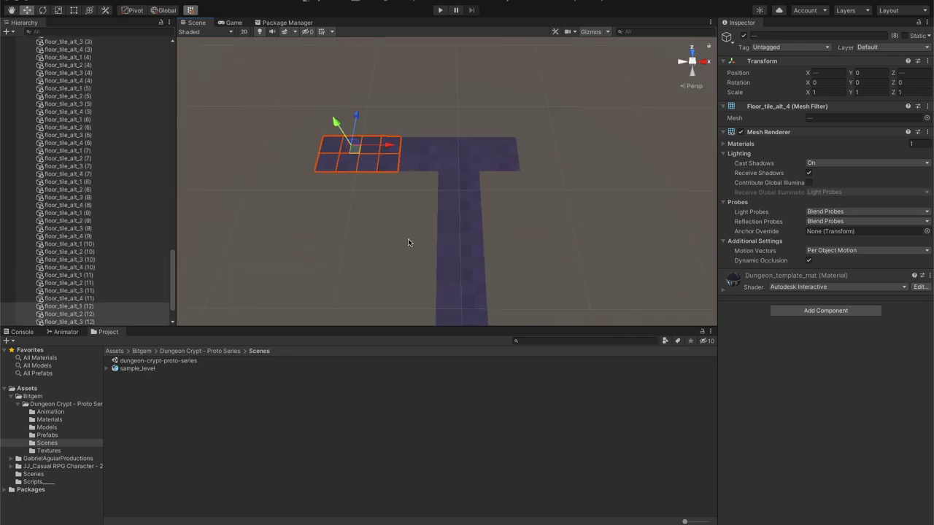
key(ctrl+p)
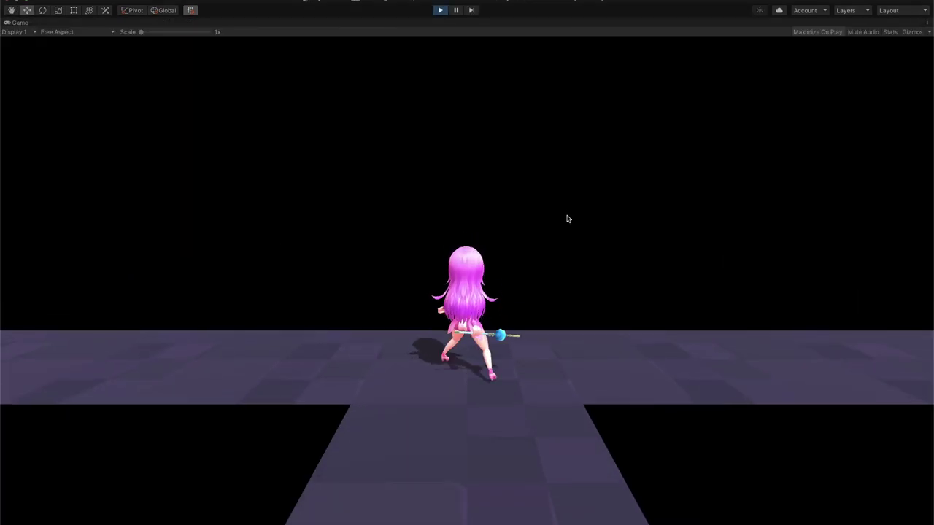
Stop the test and box-select strips of floor tiles to extend the corridors
click(440, 9)
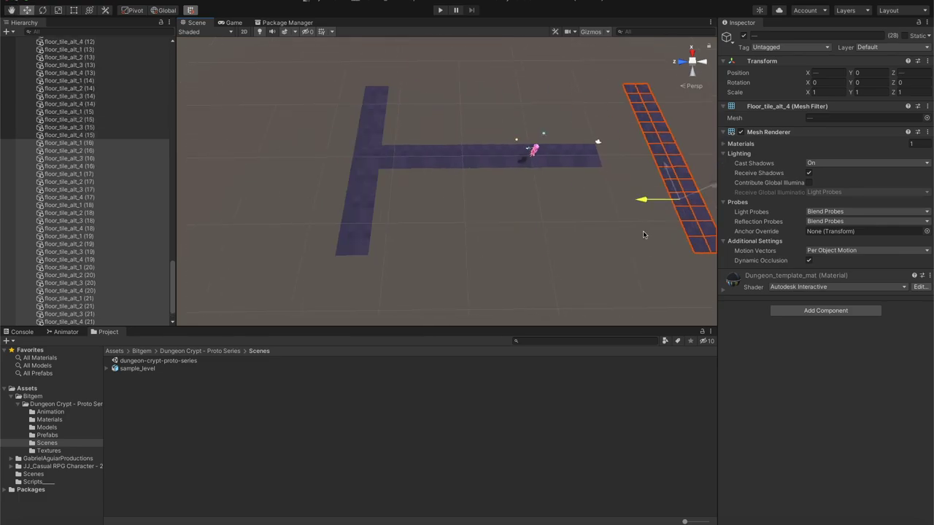
click(643, 234)
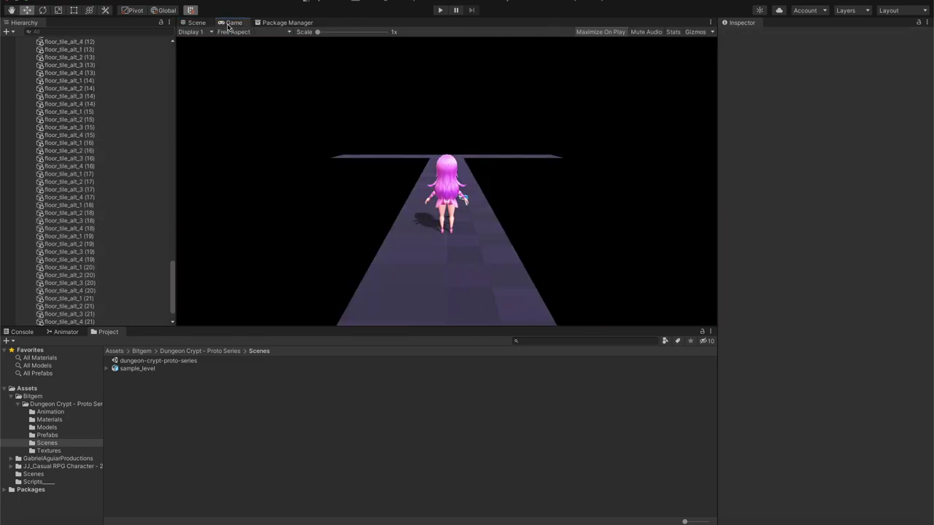
alt+drag(643, 234, 704, 311)
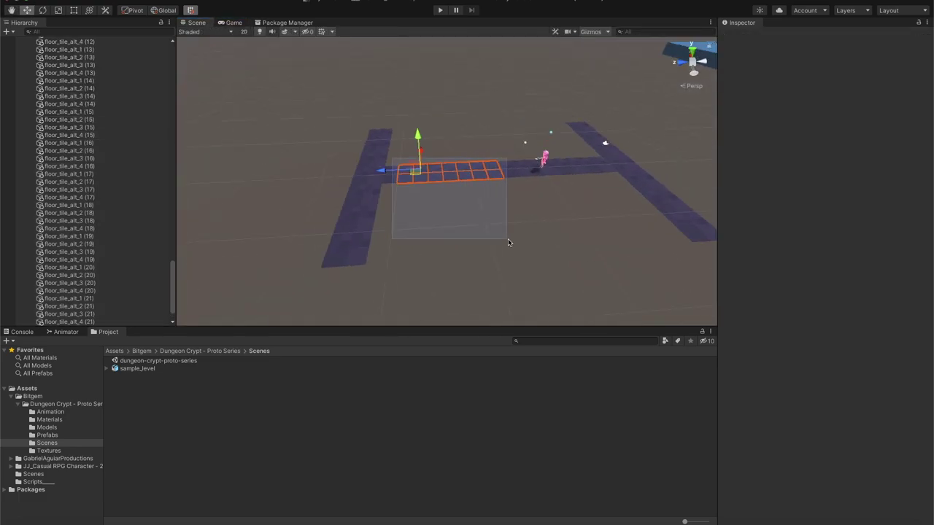
drag(392, 158, 509, 243)
alt+drag(508, 242, 412, 242)
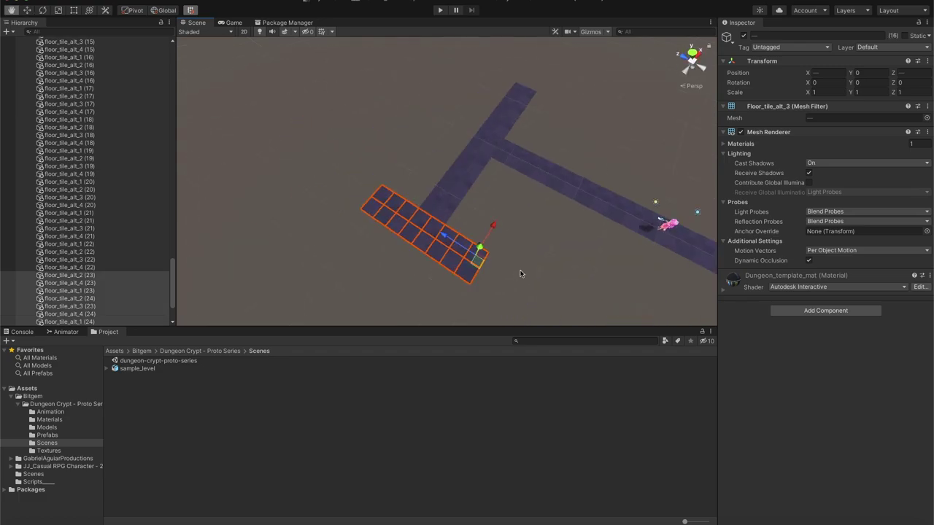
alt+drag(288, 131, 525, 302)
drag(524, 302, 267, 218)
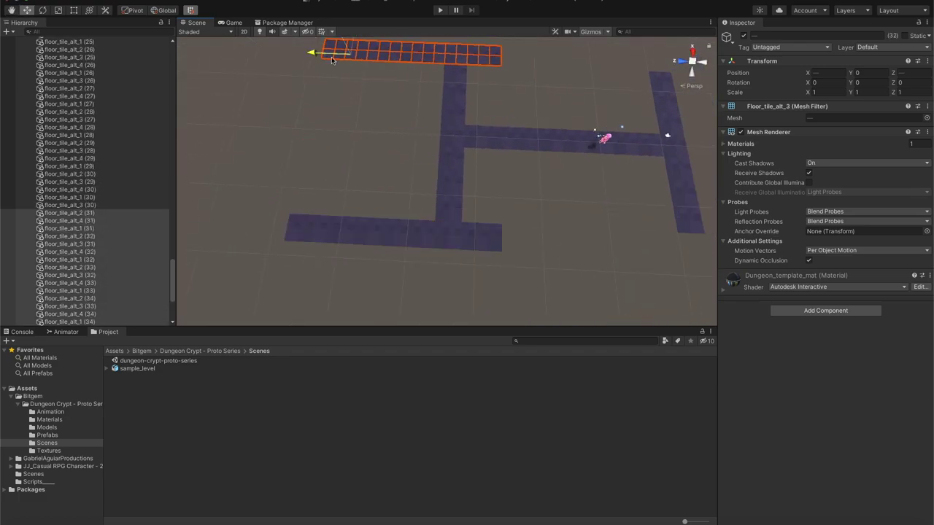
Play-test the corridors, select the L-shaped run of floor tiles, and test again
click(440, 10)
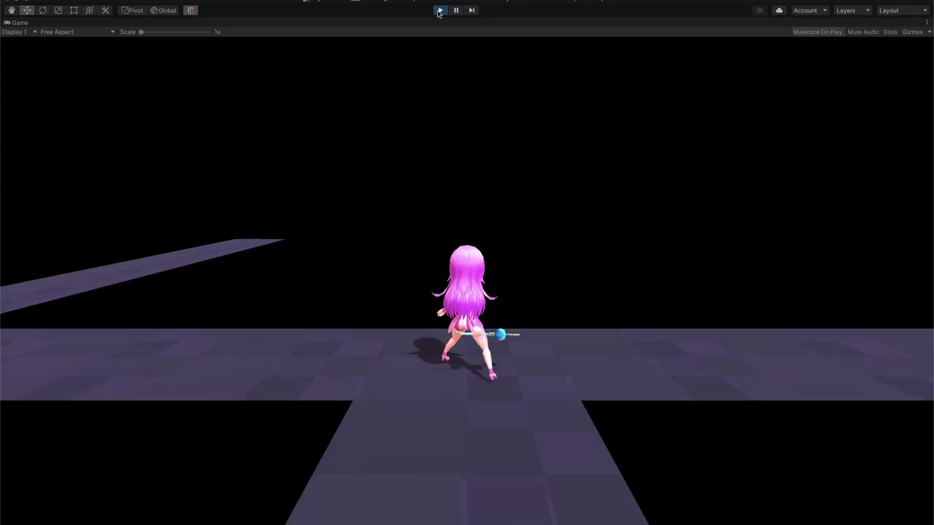
click(440, 10)
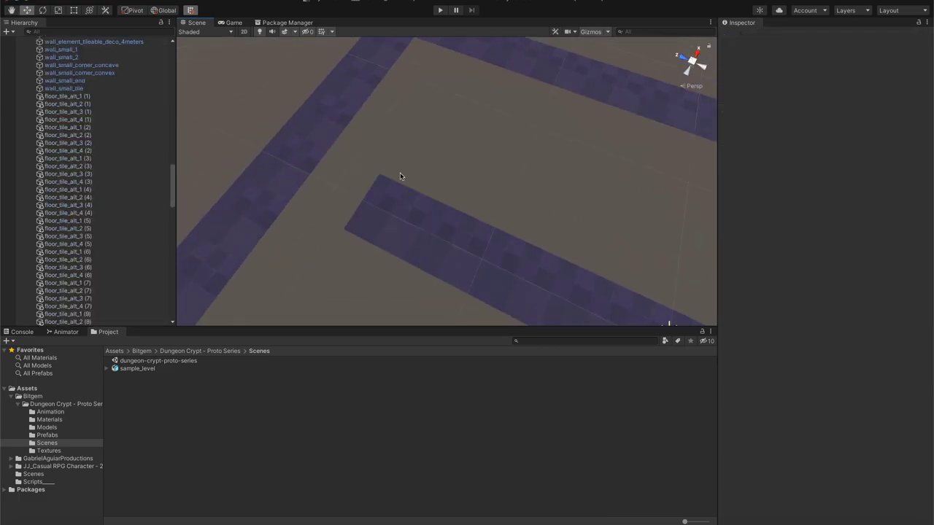
scroll(368, 175, down, 5)
drag(251, 86, 438, 326)
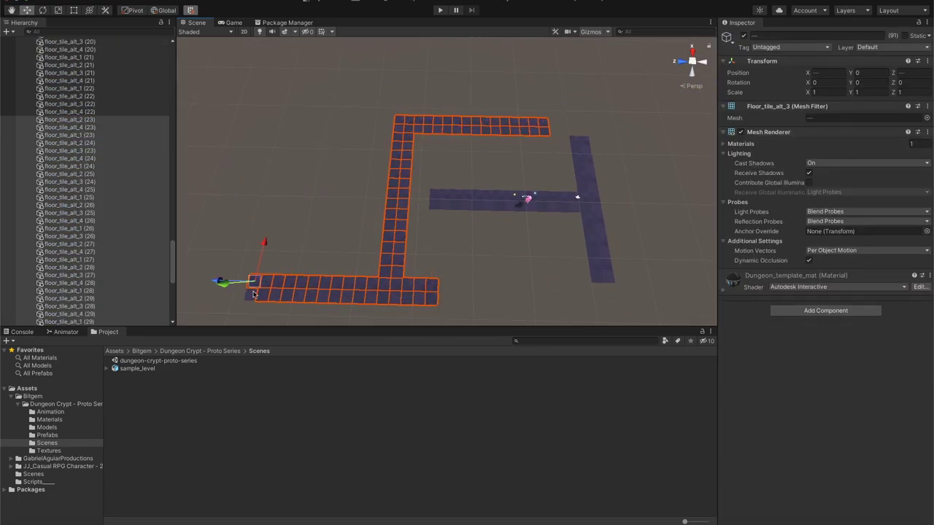
key(ctrl+p)
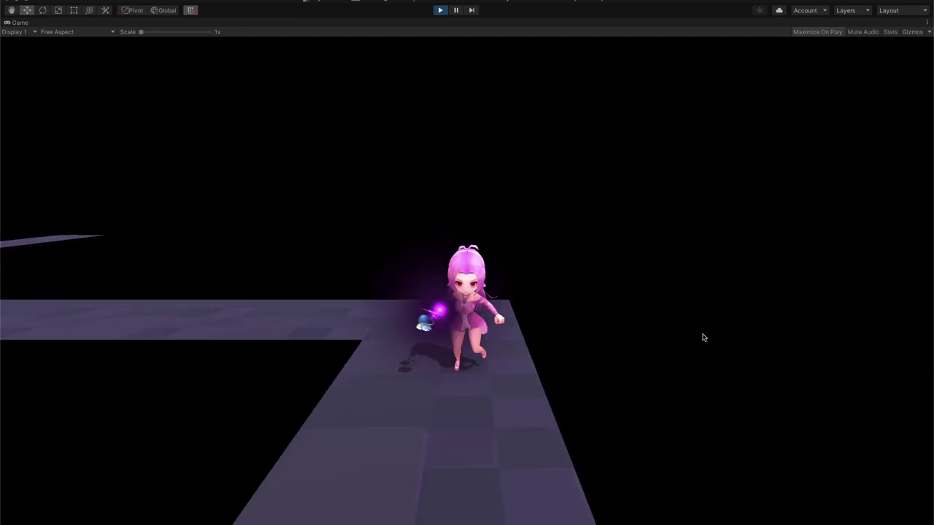
key(ctrl+p)
Orbit to a new angle and add a second divider piece to the selection
alt+drag(440, 173, 525, 255)
scroll(455, 262, up, 5)
shift+click(467, 277)
scroll(474, 269, down, 5)
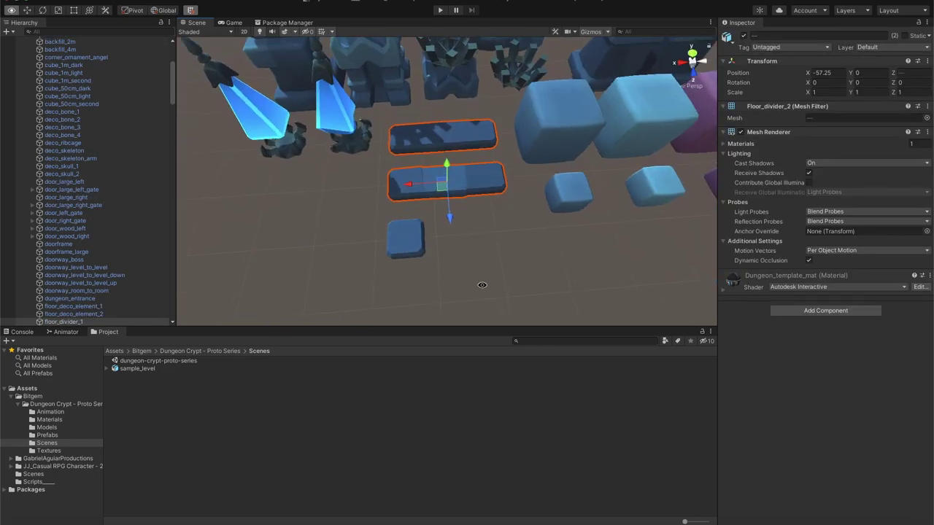
Frame the divider rails along the corridor edges, play-test the railed corridor, and pan along it
scroll(452, 233, down, 5)
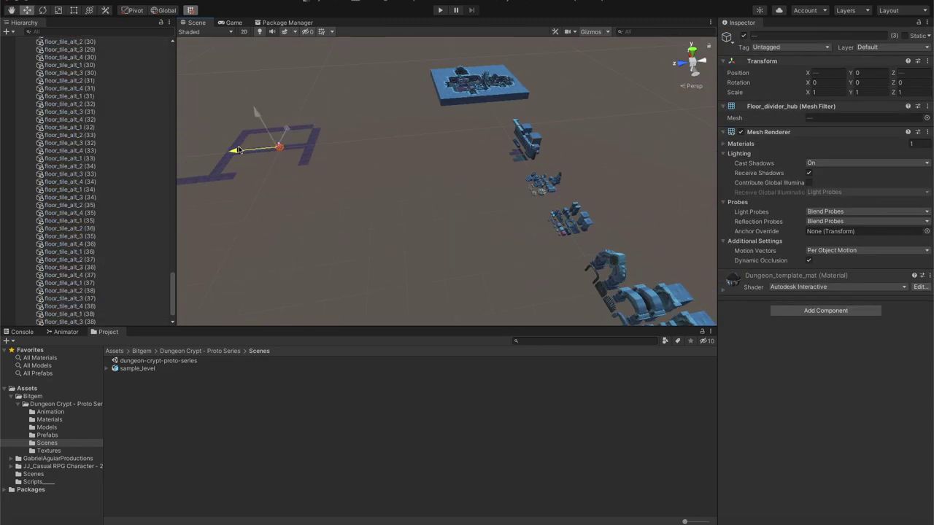
key(f)
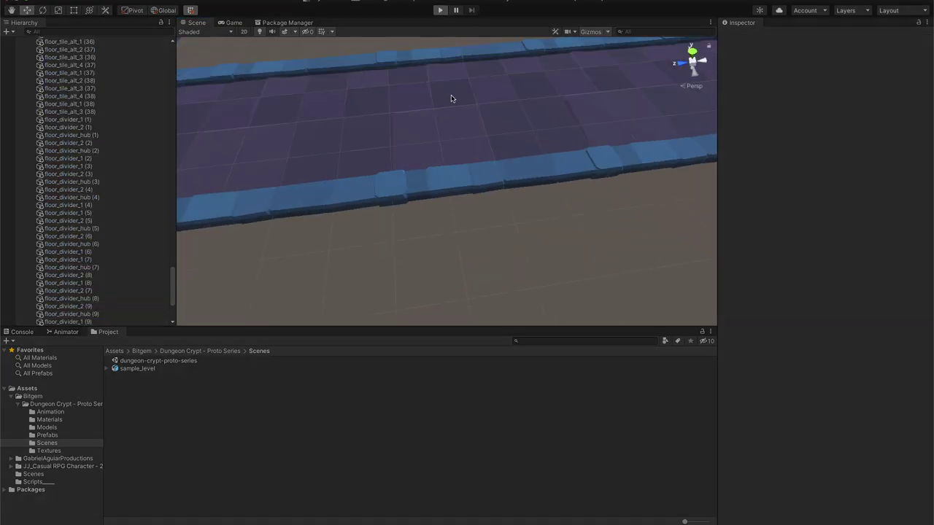
click(440, 10)
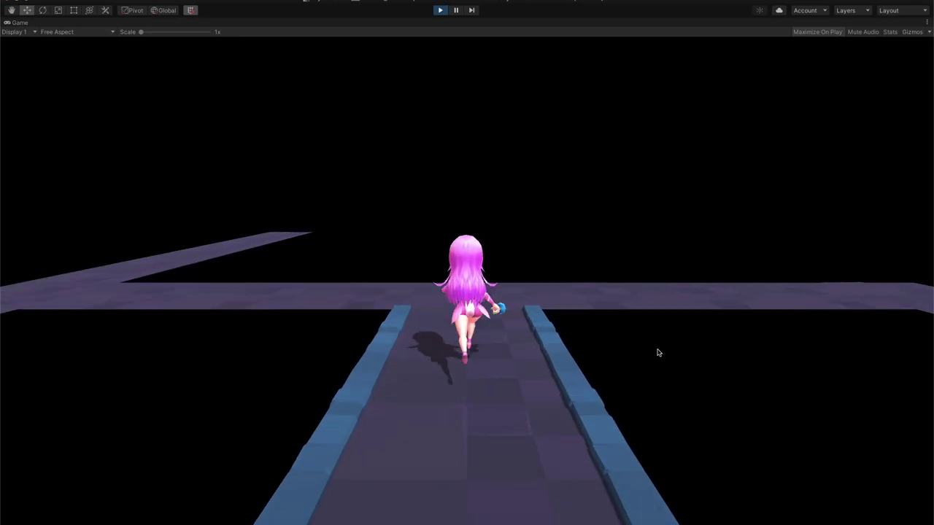
click(440, 10)
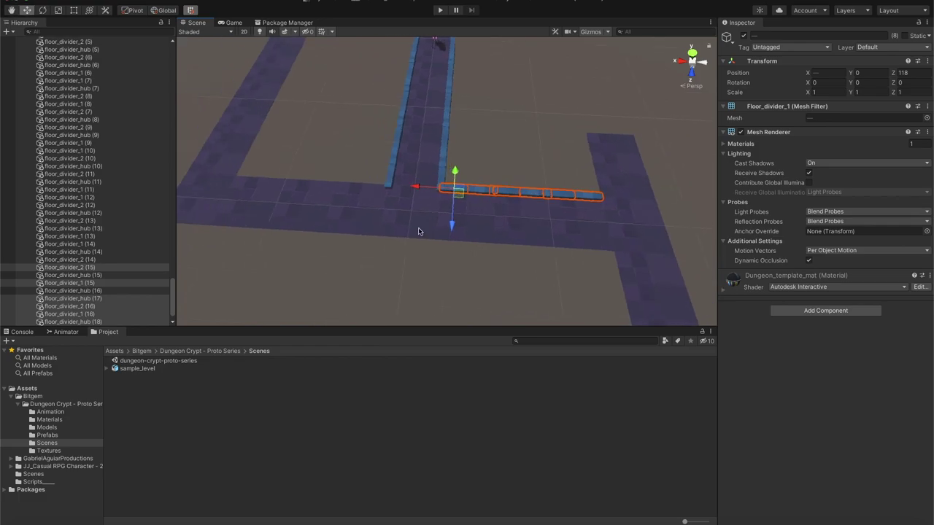
middle_drag(295, 195, 442, 198)
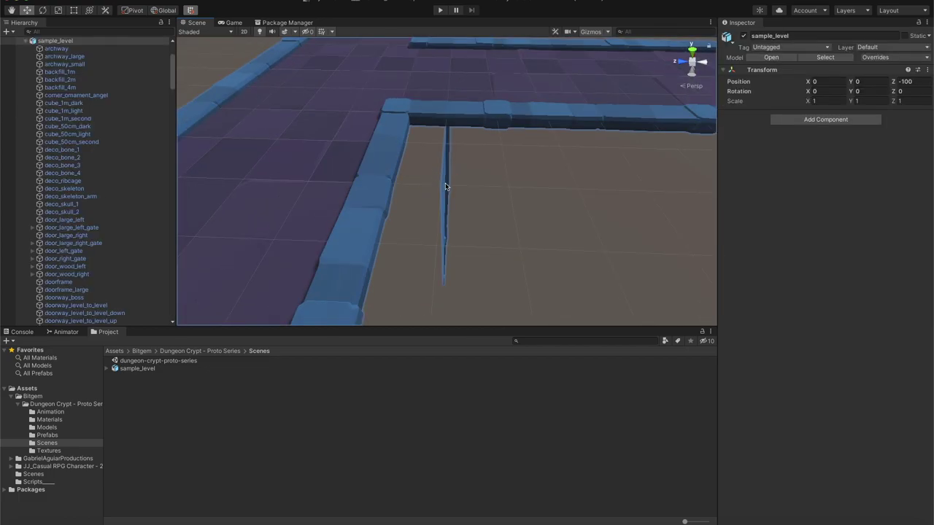
Check the blue back walls from the game camera, then play-test the walled corridor
click(232, 22)
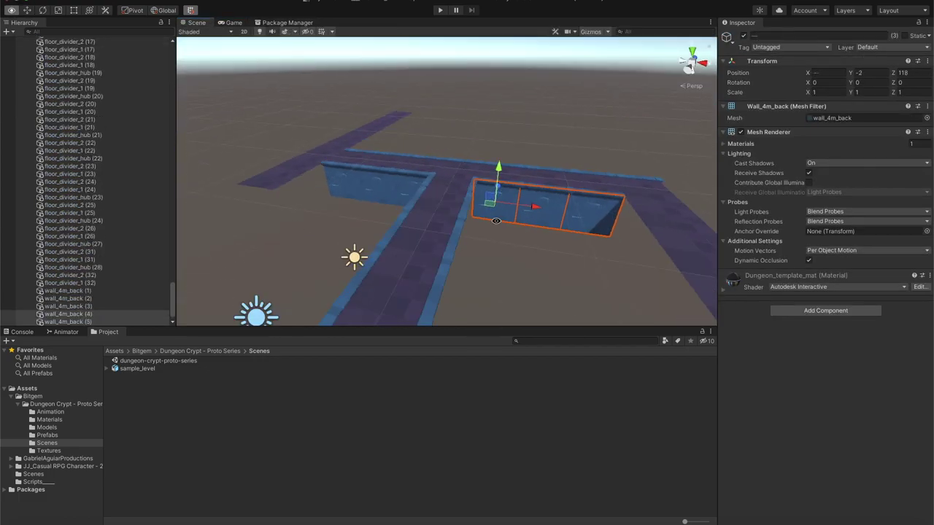
click(234, 22)
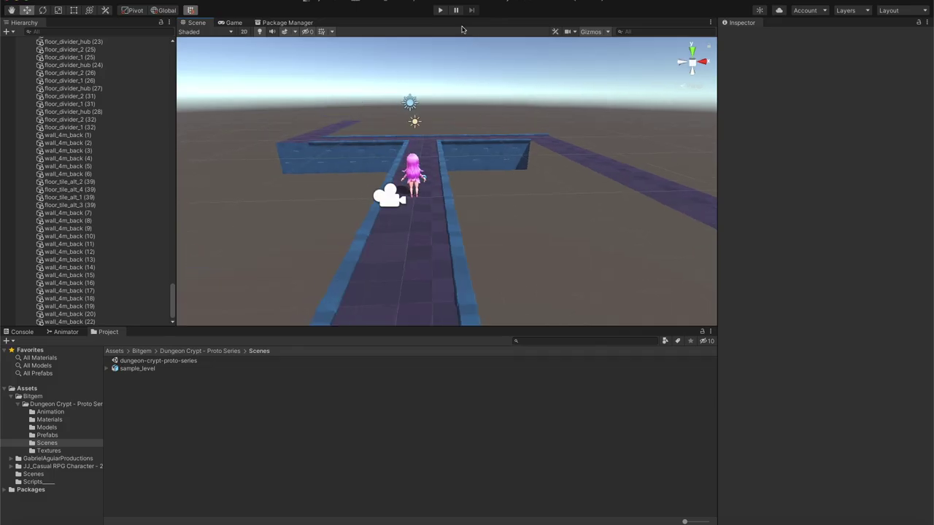
click(440, 10)
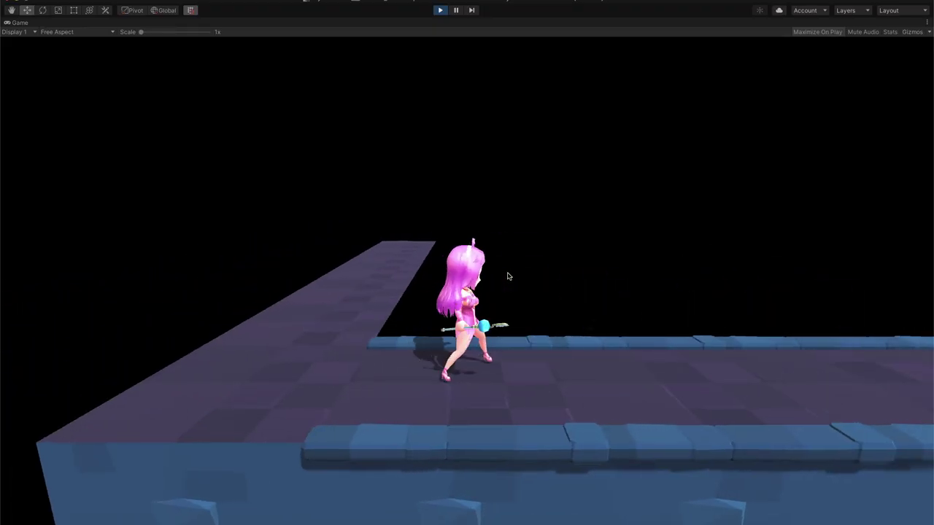
Stop the test, add another floor_divider piece along the railed corridor, and play-test again
key(ctrl+p)
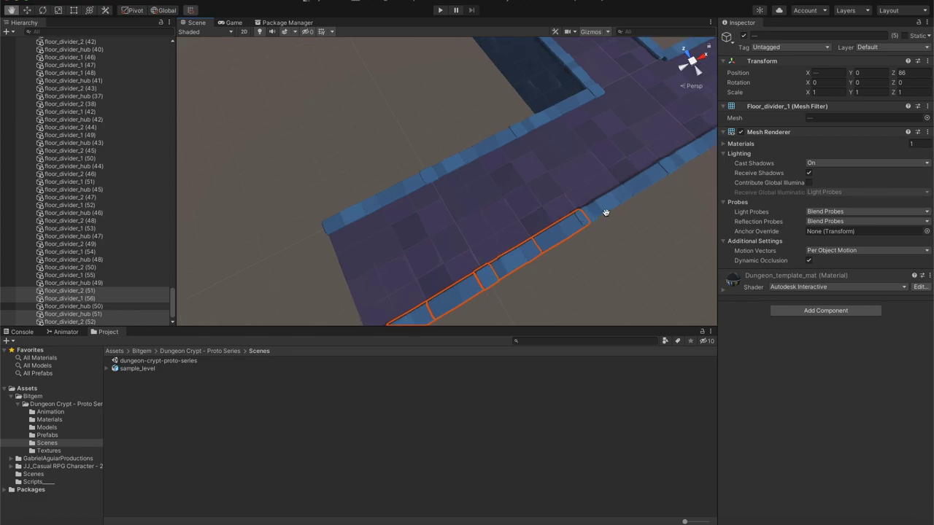
middle_drag(605, 212, 257, 181)
shift+click(639, 64)
scroll(539, 230, down, 5)
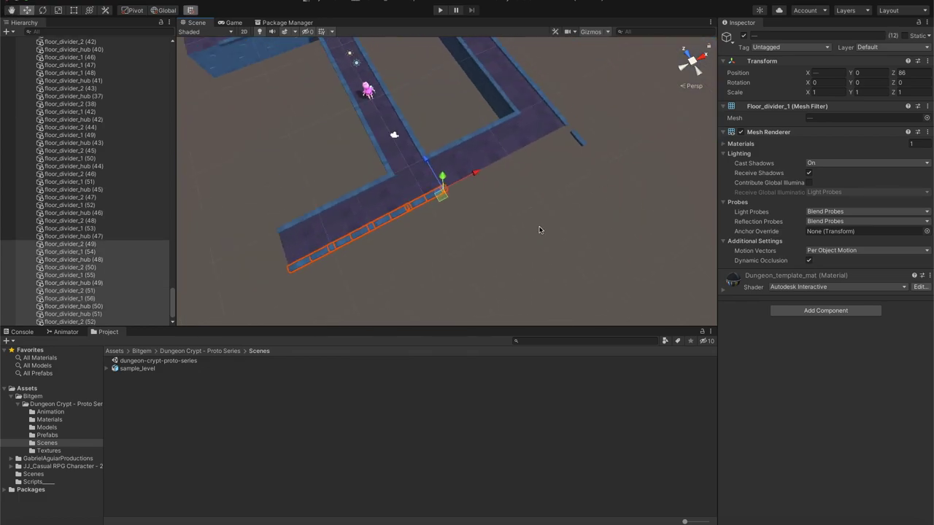
scroll(551, 135, up, 5)
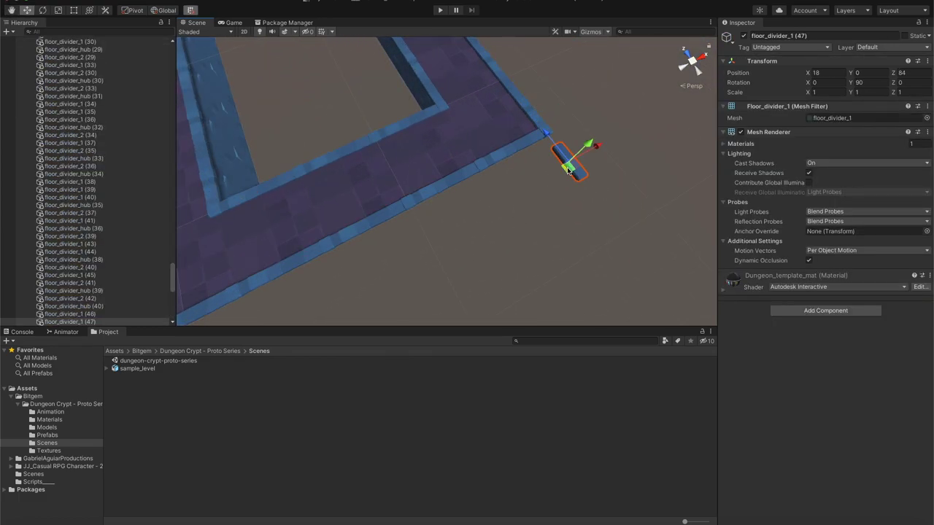
key(ctrl+p)
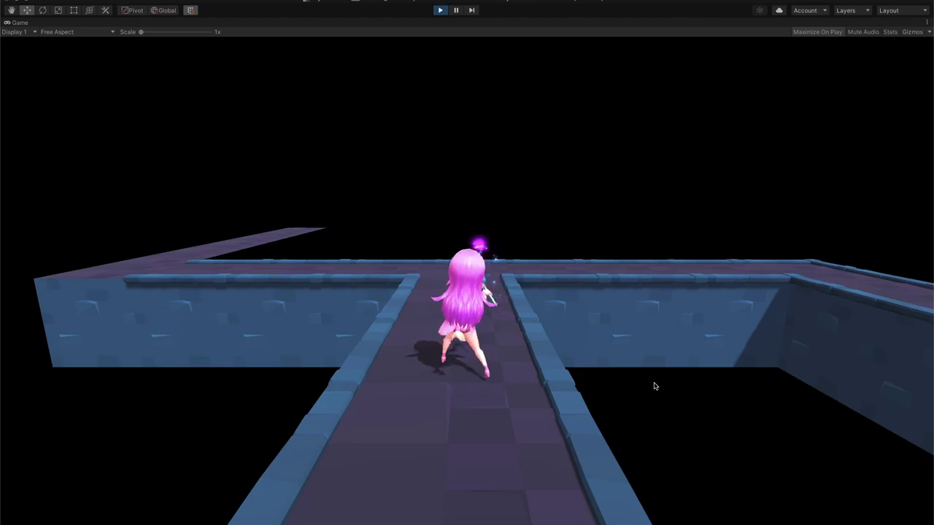
Stop the test, return to the Scene view and box-select a row of floor tiles
key(ctrl+p)
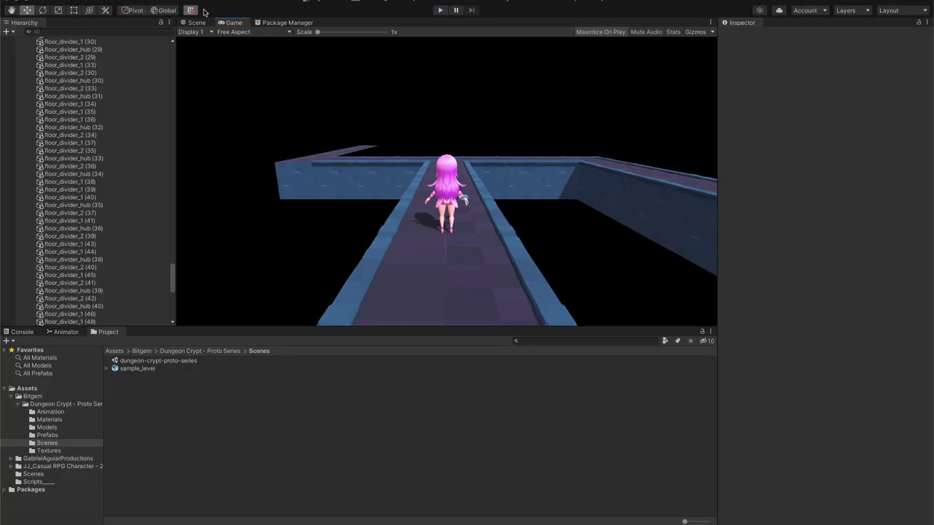
click(196, 22)
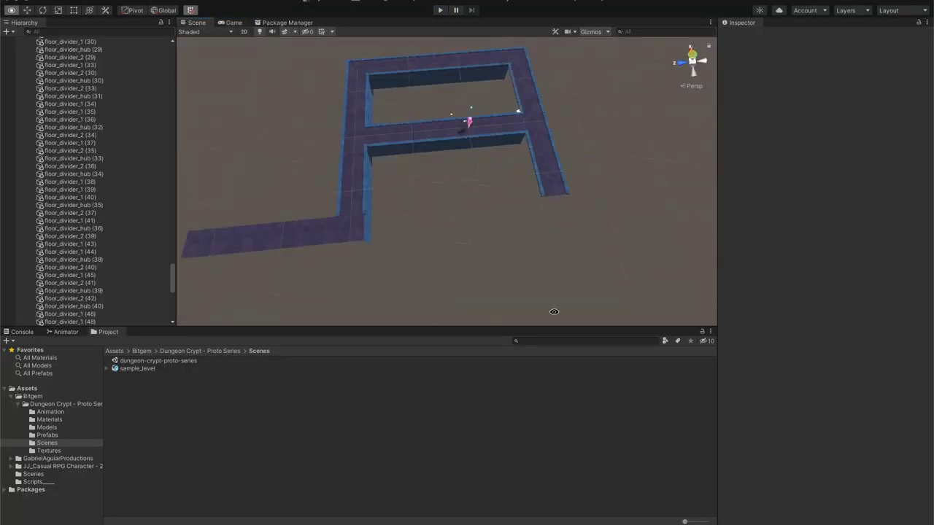
click(345, 194)
key(f)
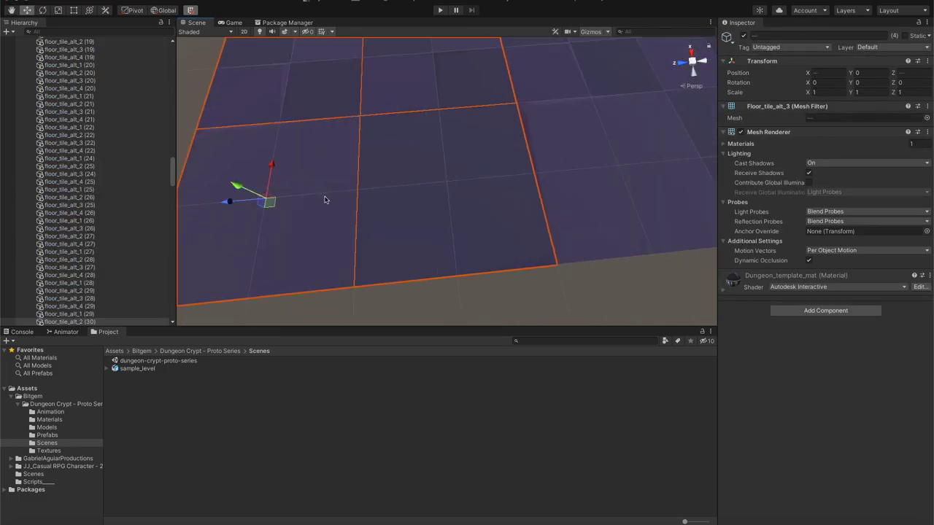
alt+drag(325, 200, 609, 188)
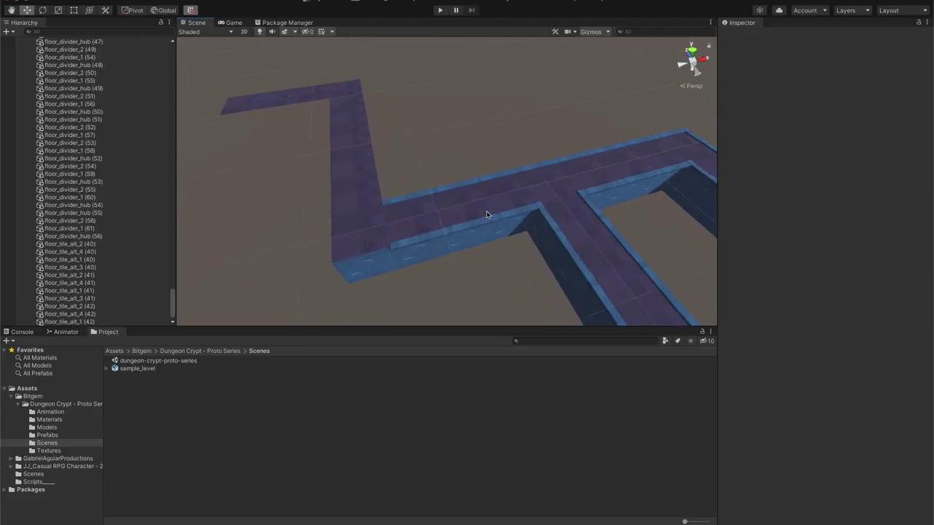
drag(284, 111, 444, 233)
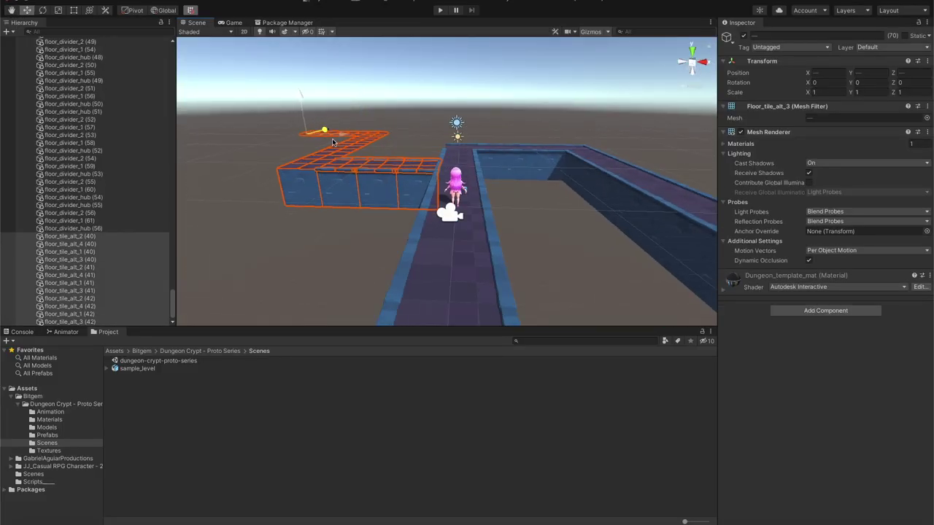
Check the level through the game camera, then select a floor divider and the back wall
click(234, 22)
click(205, 27)
click(469, 229)
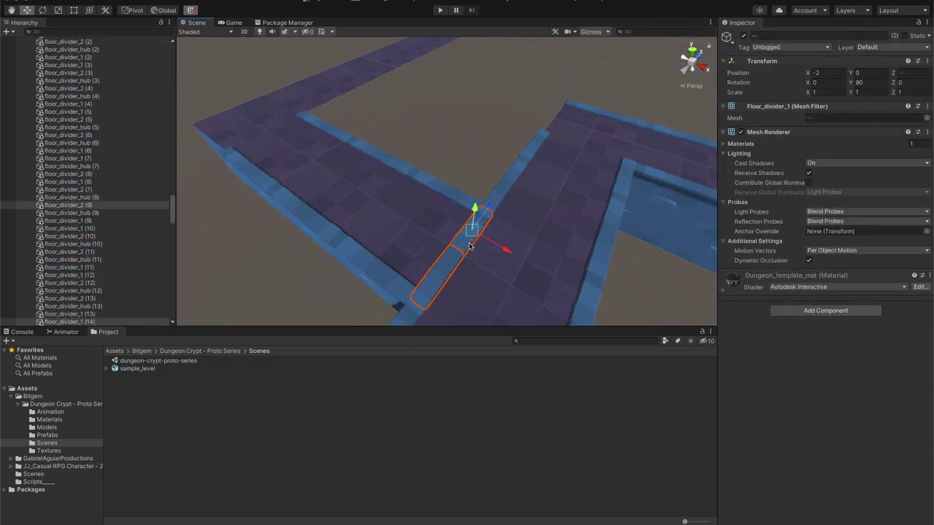
click(511, 194)
right_drag(512, 195, 388, 245)
right_drag(371, 188, 404, 175)
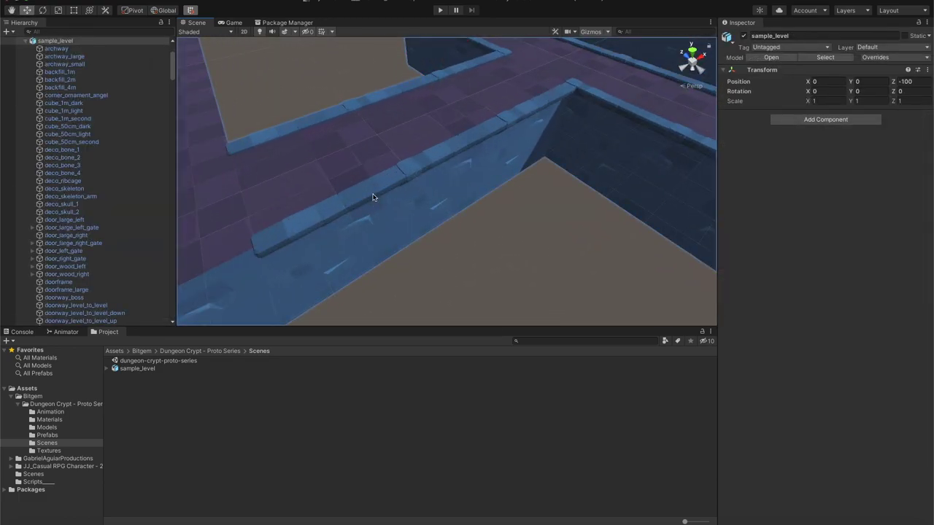
Select another floor divider piece and frame it in view
click(405, 175)
mouse_move(501, 131)
right_down()
mouse_move(511, 167)
mouse_move(482, 227)
mouse_move(487, 275)
right_up()
click(527, 190)
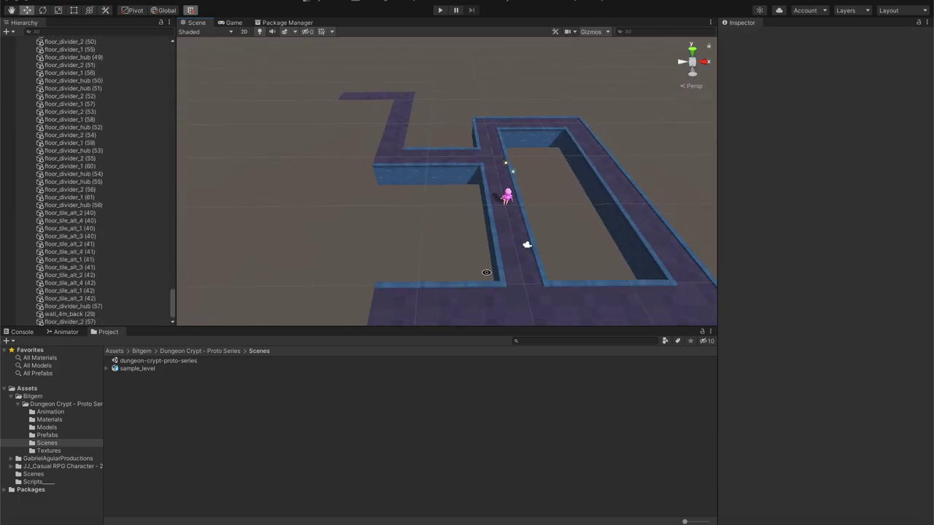
click(548, 265)
key(f)
scroll(452, 118, down, 5)
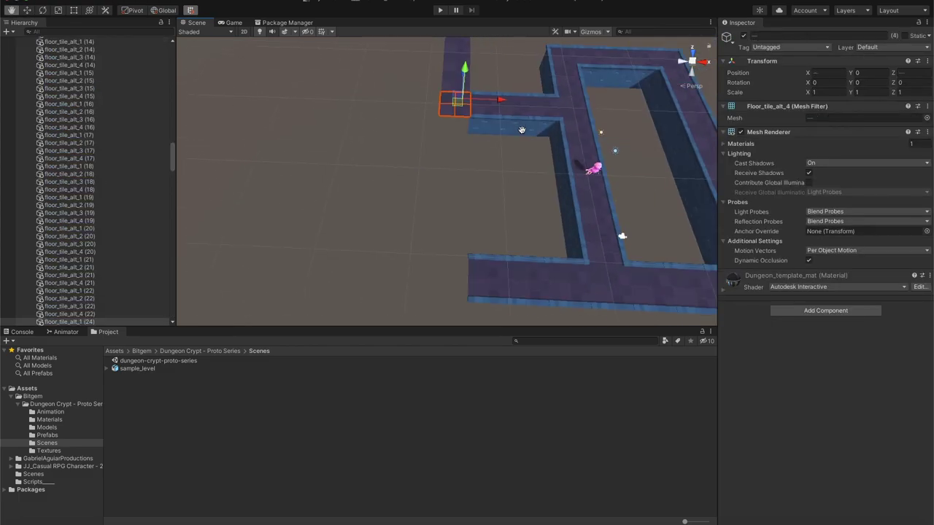
Select floor tiles and narrow the selection to a 2x2 tile block
right_drag(594, 163, 528, 223)
scroll(504, 148, up, 4)
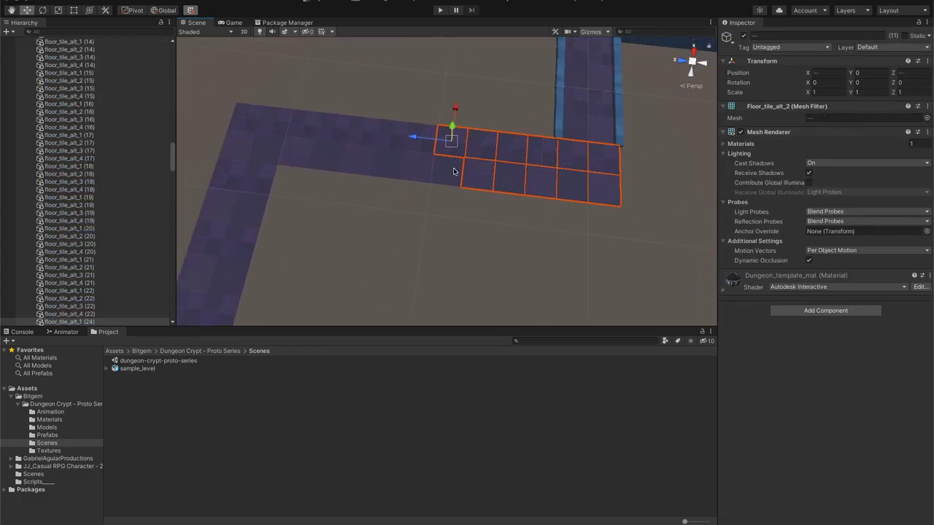
shift+click(453, 170)
scroll(438, 175, down, 5)
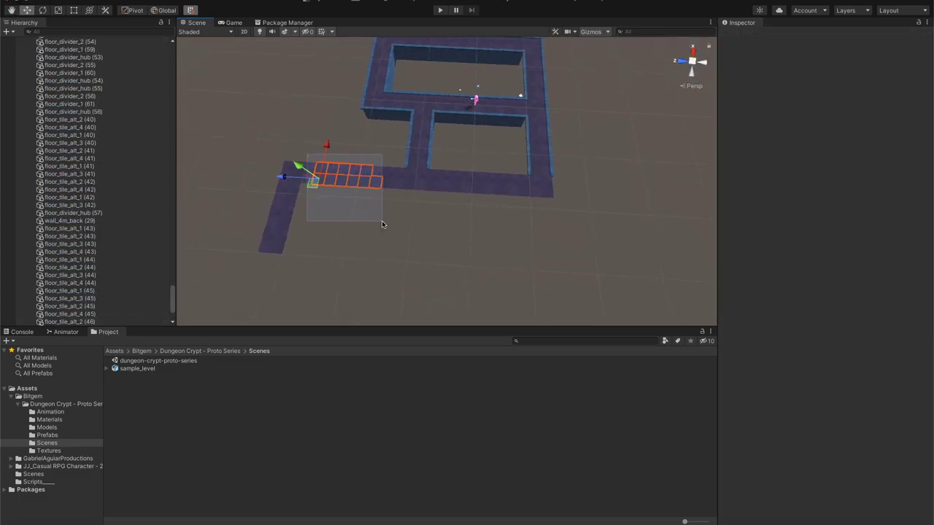
drag(406, 249, 387, 192)
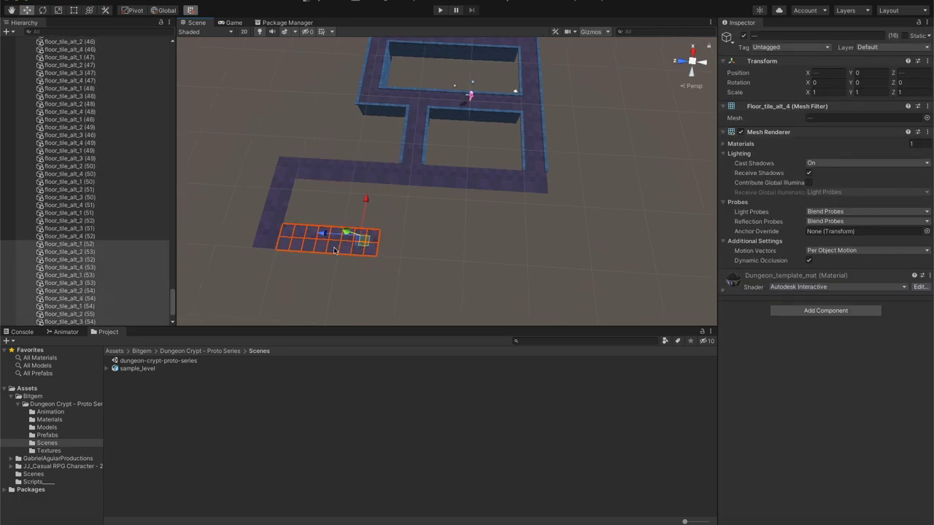
mouse_move(416, 219)
mouse_down()
mouse_move(506, 261)
mouse_move(397, 223)
mouse_up()
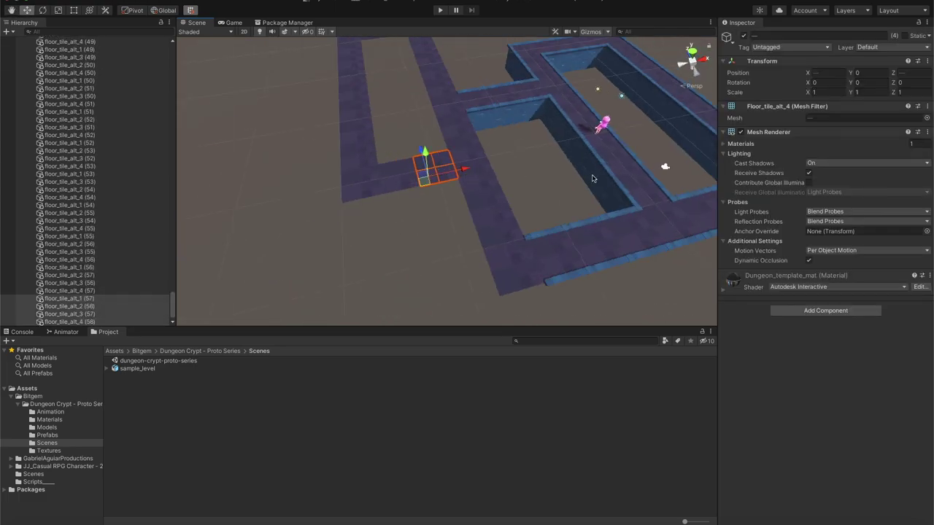
Play-test the level with the character twice, returning to editing after each run
alt+drag(524, 175, 644, 226)
key(ctrl+p)
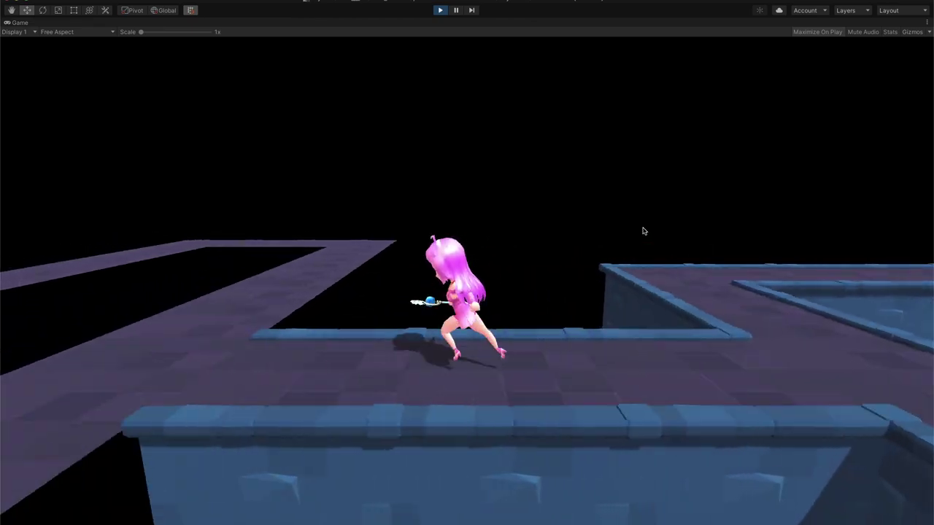
key(ctrl+p)
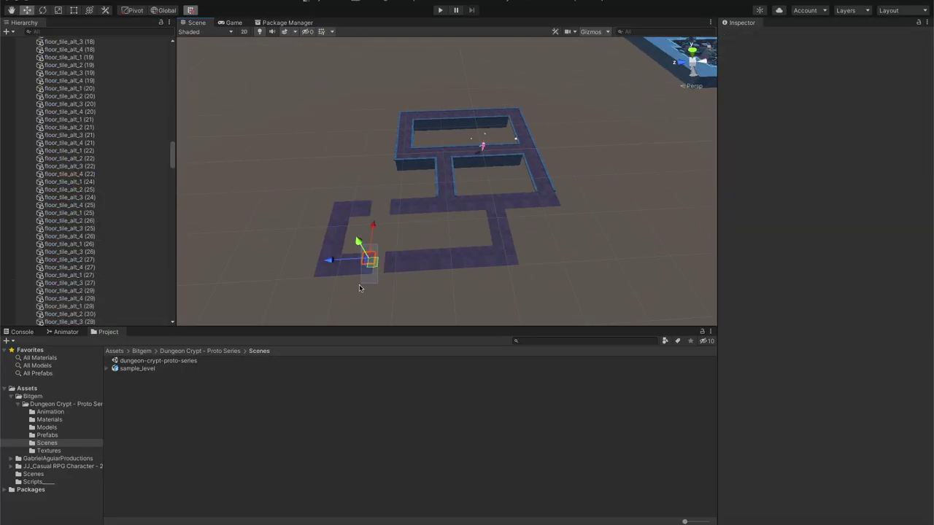
click(439, 10)
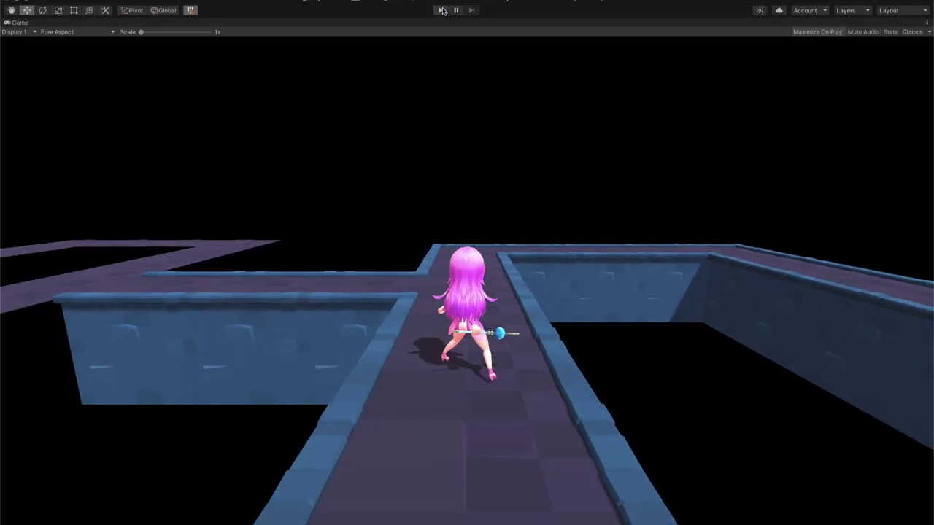
click(439, 11)
Select a floor divider and shift it one unit along X with the Move tool
right_drag(447, 120, 419, 177)
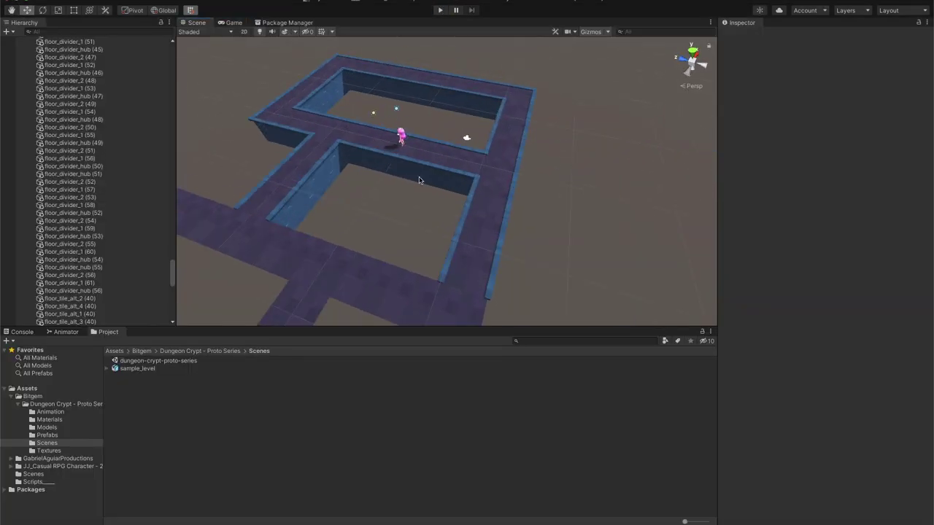
key(w)
click(476, 151)
key(f)
scroll(573, 174, down, 5)
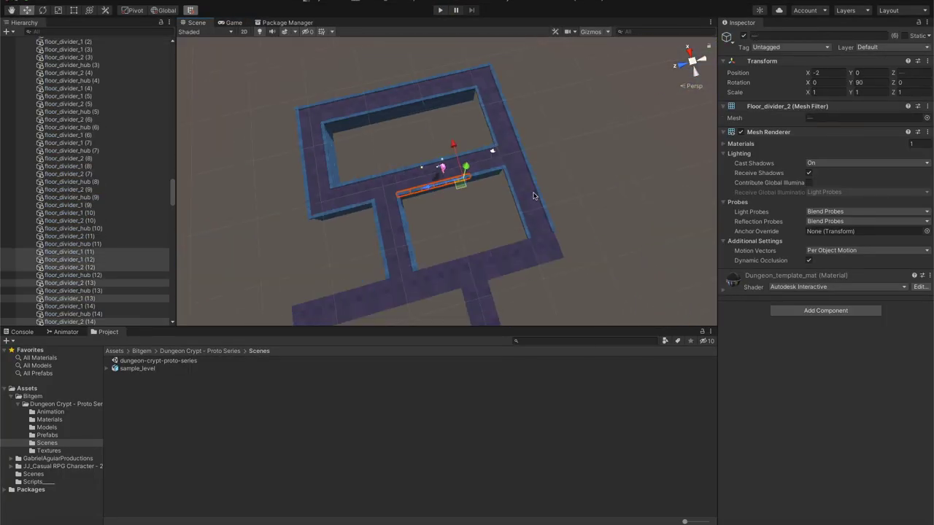
right_drag(573, 174, 552, 167)
drag(476, 219, 470, 215)
scroll(491, 178, down, 2)
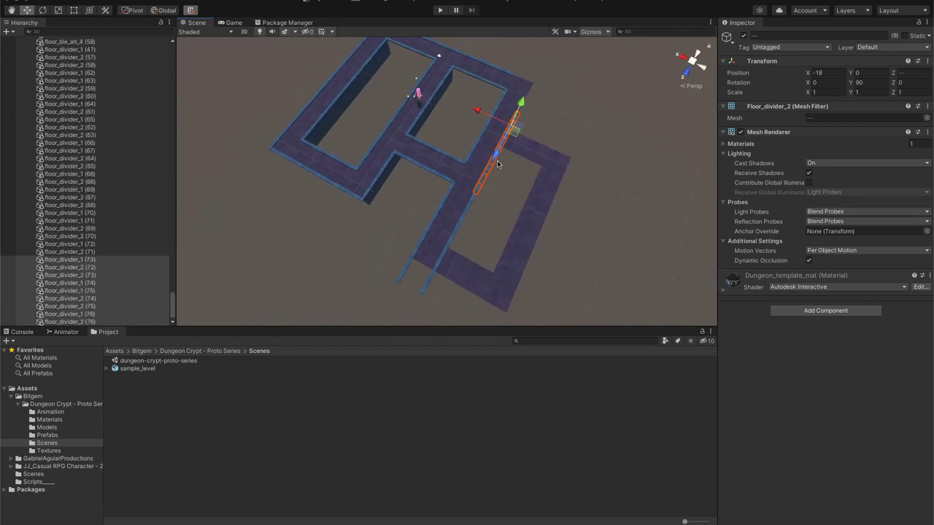
key(f)
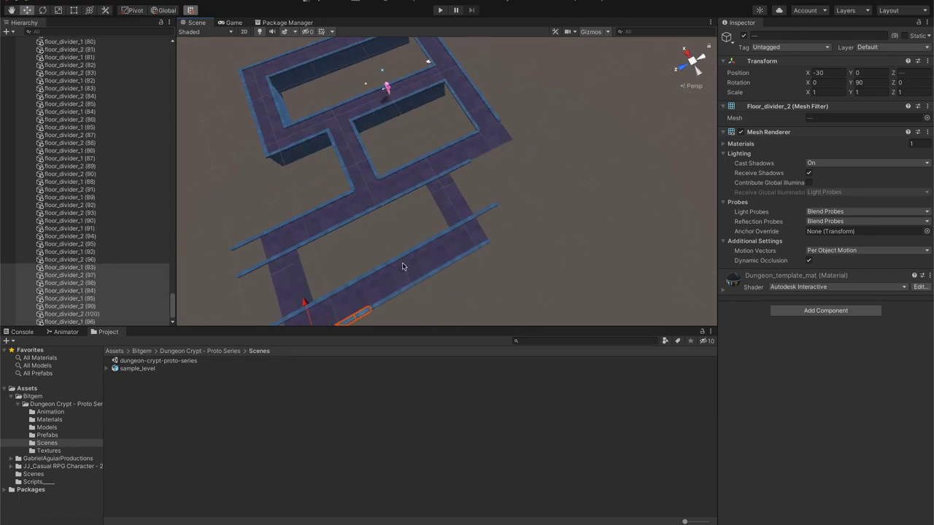
Box-select one divider, clear the selection, and move the camera closer to the divider
right_drag(534, 246, 573, 162)
drag(573, 162, 439, 207)
scroll(440, 179, up, 3)
click(447, 205)
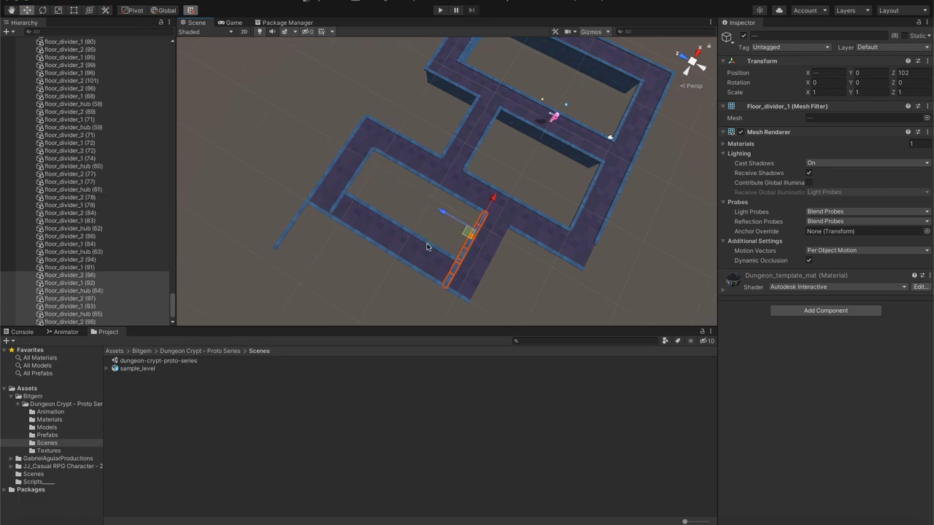
right_drag(522, 225, 506, 232)
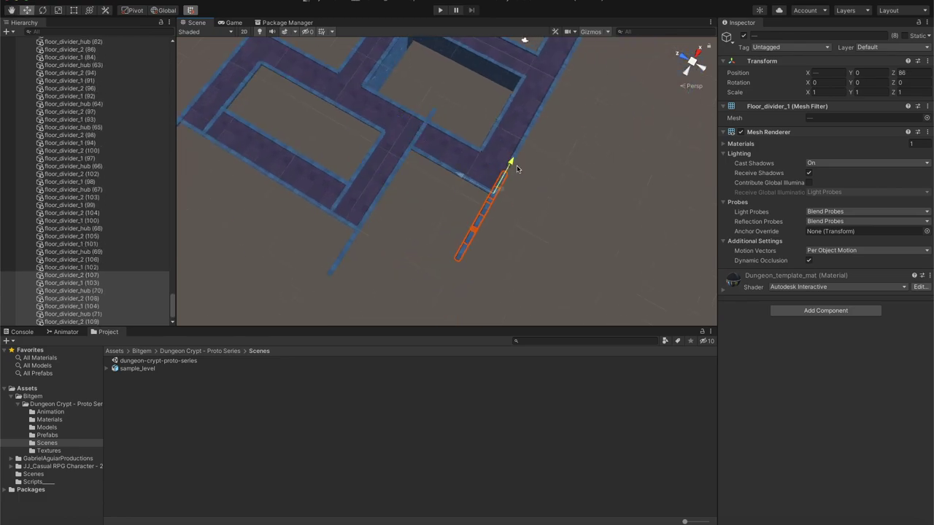
Select floor_divider_hub (68), then a row of four divider pieces, and clear the selection
click(448, 192)
right_drag(416, 129, 490, 261)
click(547, 250)
drag(277, 289, 468, 251)
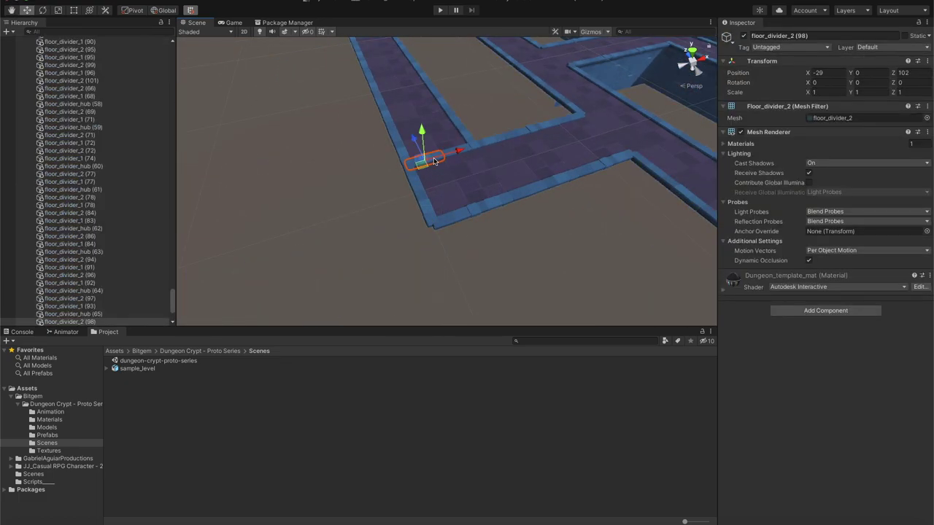
scroll(433, 161, down, 5)
click(355, 260)
scroll(368, 261, up, 5)
click(339, 256)
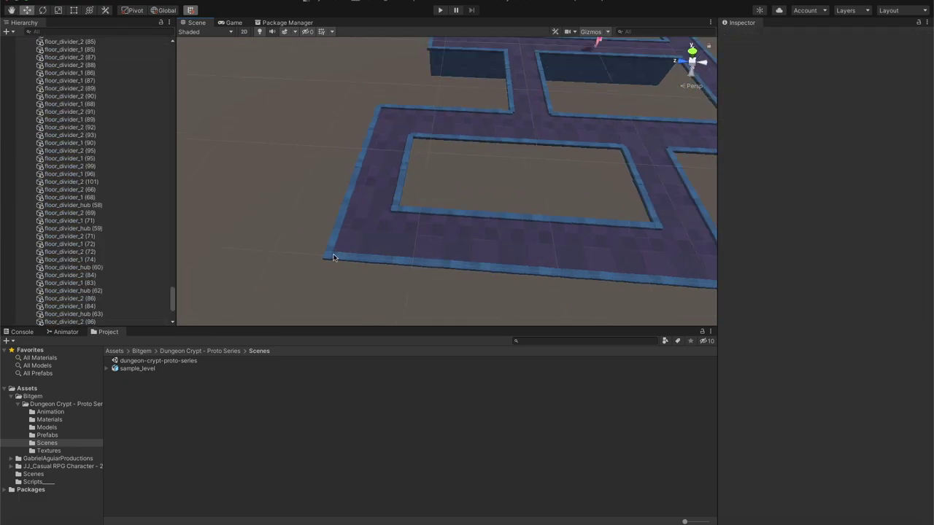
Select divider hubs (60), (72) and (74) around the corridor
click(339, 256)
right_drag(338, 256, 487, 240)
mouse_move(418, 189)
right_down()
mouse_move(384, 223)
mouse_move(332, 212)
right_up()
click(332, 212)
click(332, 212)
scroll(318, 249, up, 3)
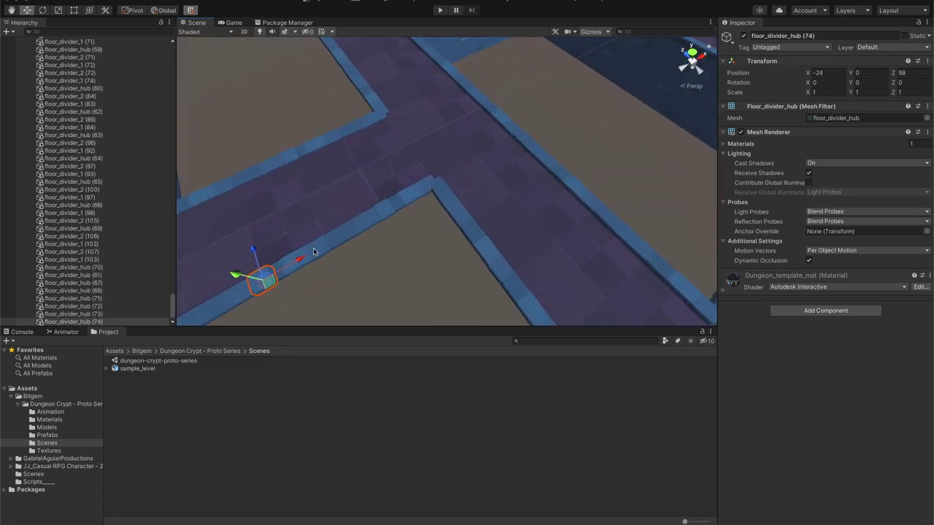
right_drag(399, 106, 412, 70)
Duplicate the divider hub into extra copies and slide one along the corridor edge
key(ctrl+d)
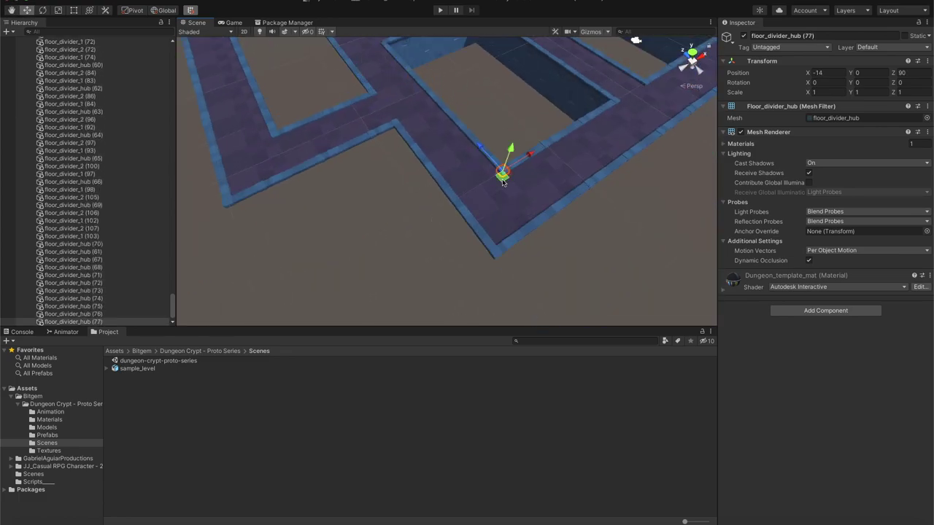
key(ctrl+d)
key(ctrl+d)
middle_drag(473, 165, 531, 199)
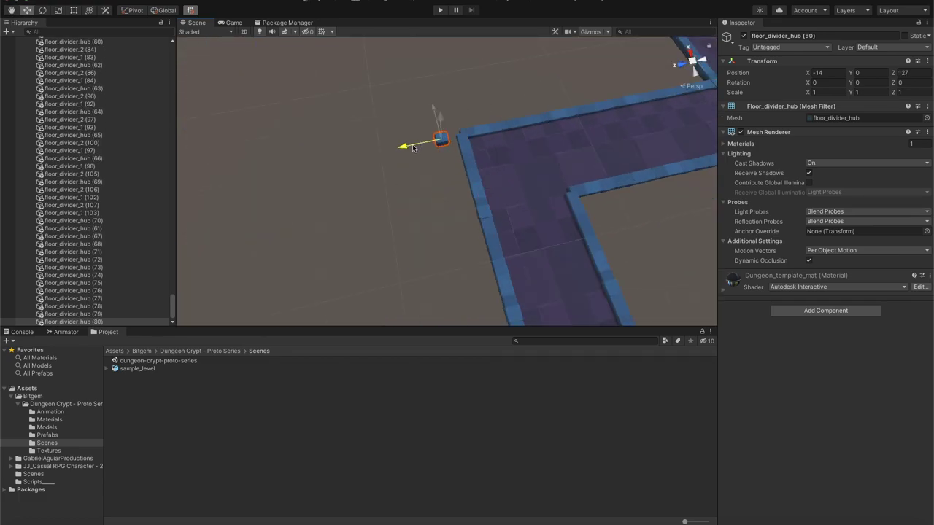
scroll(423, 253, down, 5)
Play-test the updated level by running through the maze, then stop and select a back wall
click(440, 11)
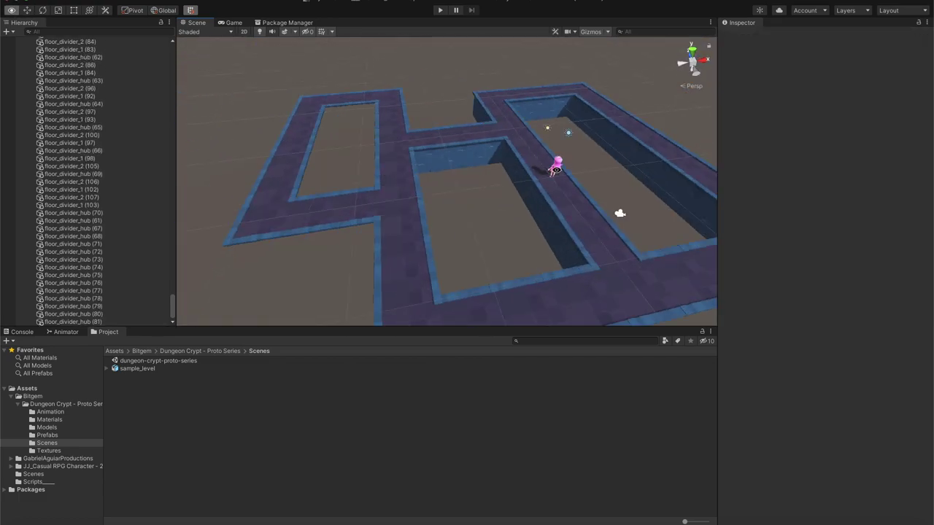
key(w)
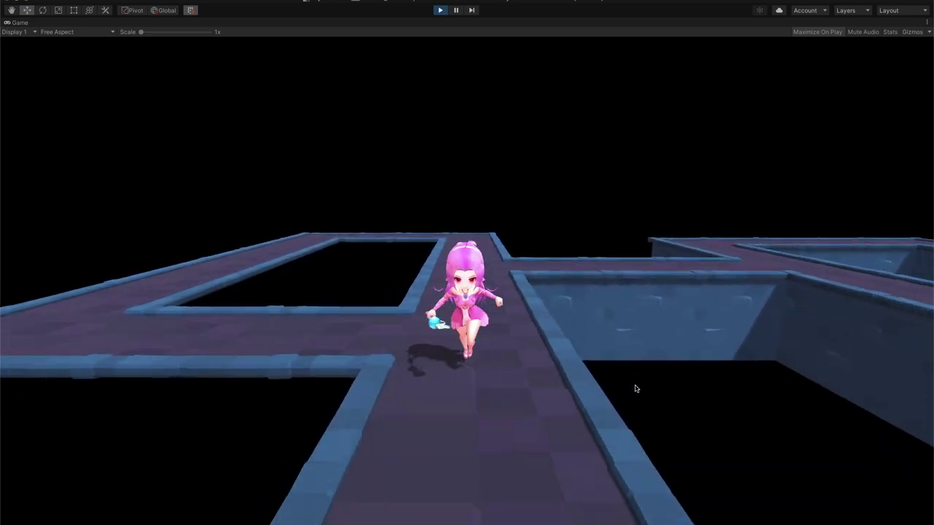
key(ctrl+p)
mouse_move(515, 176)
alt+mouse_down()
mouse_move(358, 188)
mouse_move(408, 241)
alt+mouse_up()
Slide the selected back walls along the corridor and onto the other corridor edge
alt+drag(408, 241, 491, 270)
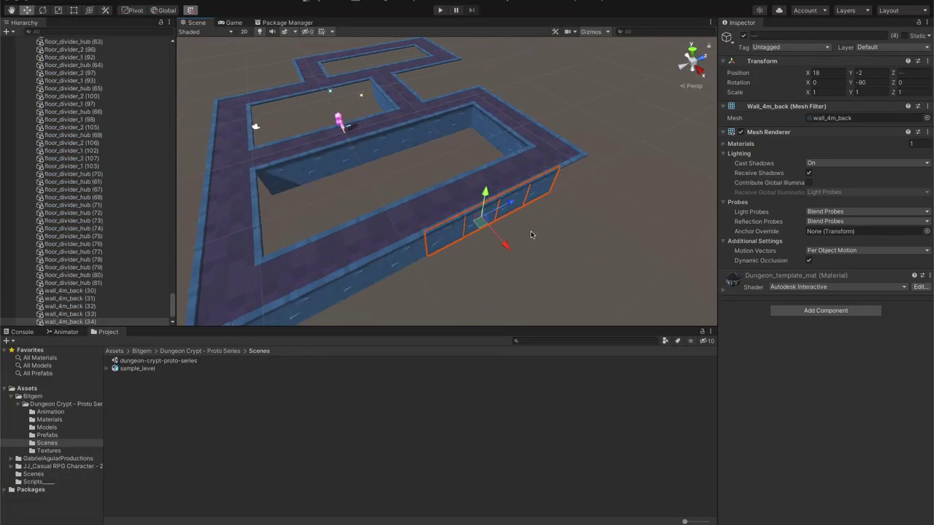
alt+drag(531, 231, 368, 254)
key(f)
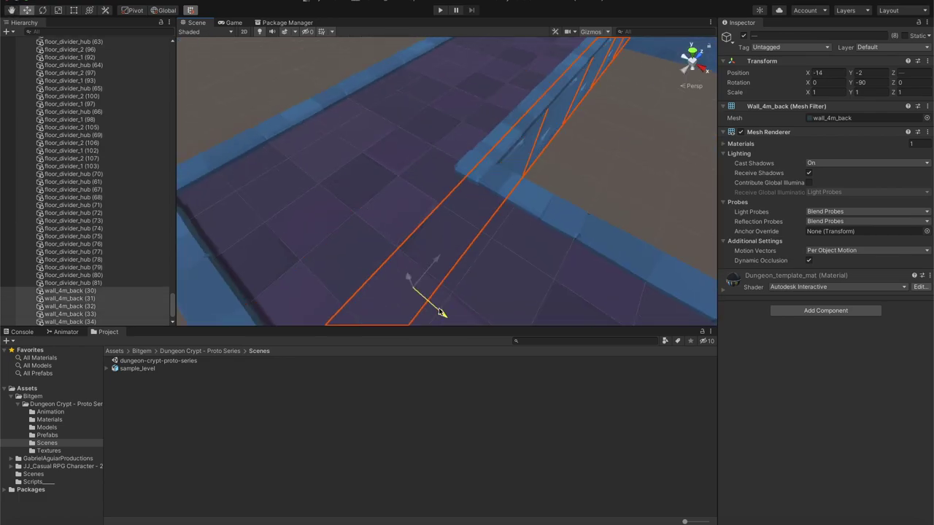
alt+drag(427, 302, 427, 312)
drag(287, 146, 241, 168)
mouse_move(428, 313)
alt+mouse_down()
mouse_move(689, 243)
mouse_move(551, 267)
alt+mouse_up()
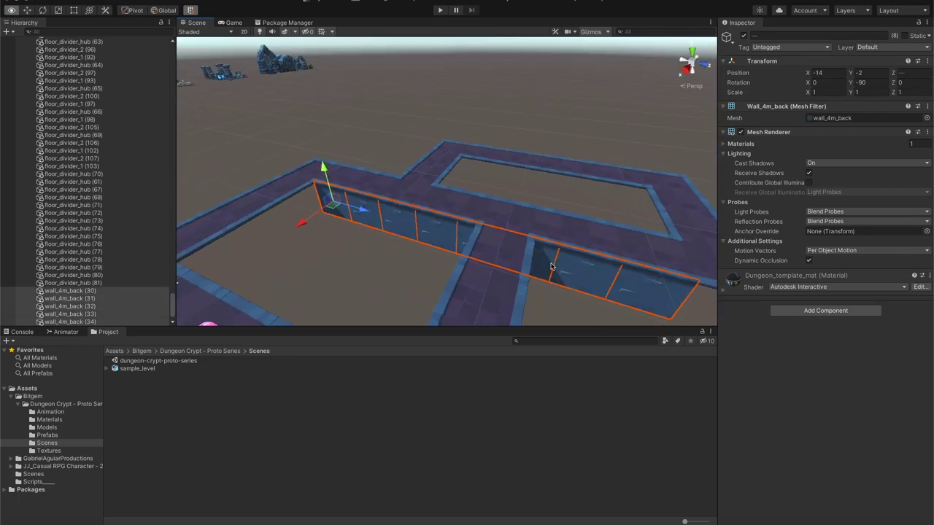
middle_drag(702, 302, 638, 300)
Select wall_4m_back (42) and other wall pieces along the bottom edge, then the sample_level root
click(460, 214)
key(f)
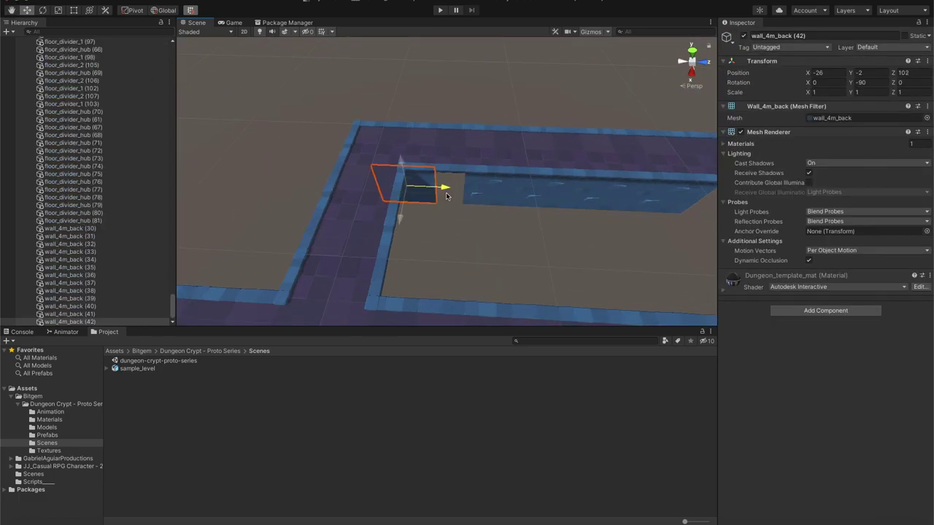
scroll(446, 191, down, 5)
alt+drag(446, 192, 514, 247)
click(513, 247)
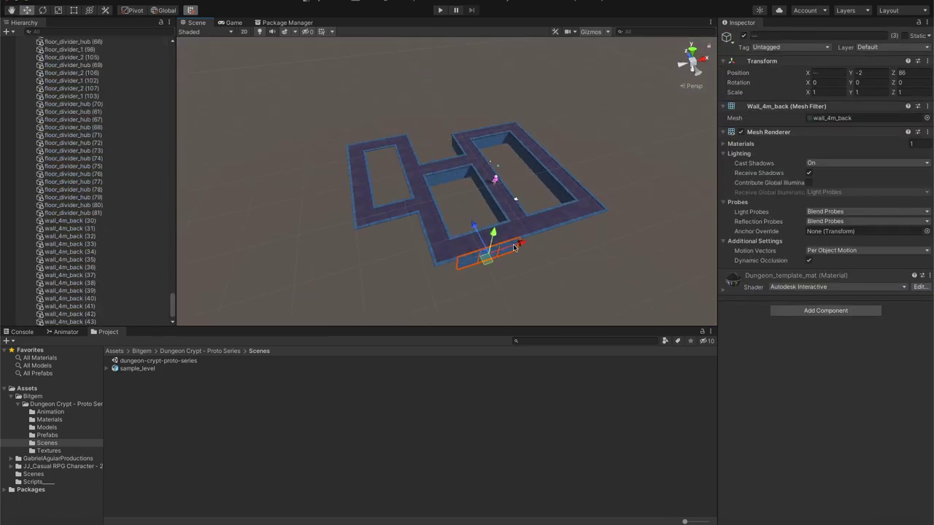
scroll(585, 217, up, 5)
mouse_move(564, 230)
alt+mouse_down()
mouse_move(475, 291)
mouse_move(449, 156)
mouse_move(322, 207)
mouse_move(509, 235)
mouse_move(438, 267)
mouse_move(365, 252)
alt+mouse_up()
click(449, 157)
click(508, 235)
Select pairs of wall pieces along the corridors, then play-test the walled level and stop
click(438, 267)
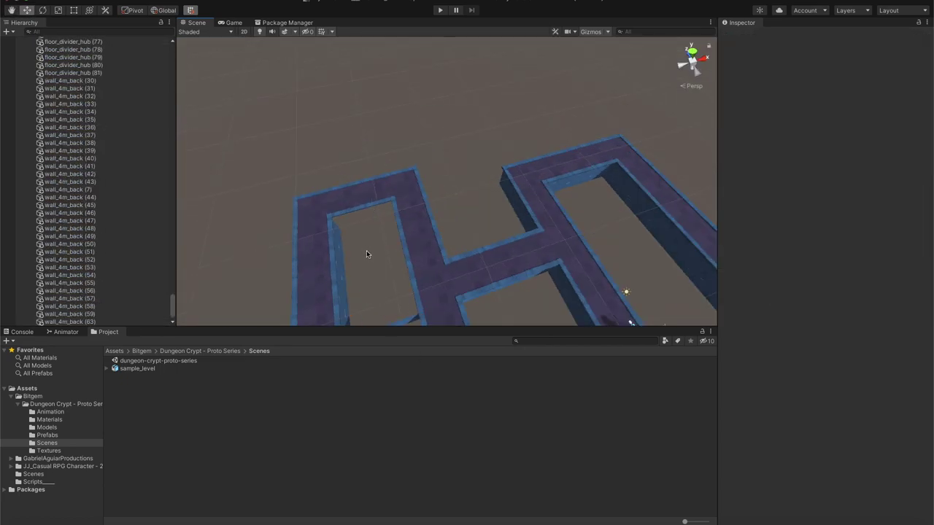
click(386, 244)
key(f)
scroll(500, 217, down, 5)
click(500, 218)
alt+drag(499, 218, 439, 228)
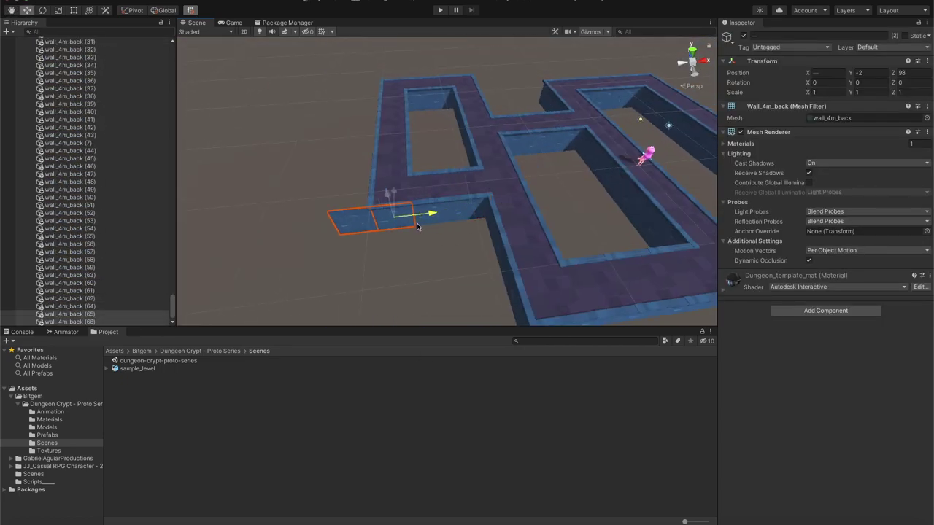
scroll(582, 241, down, 5)
key(ctrl+p)
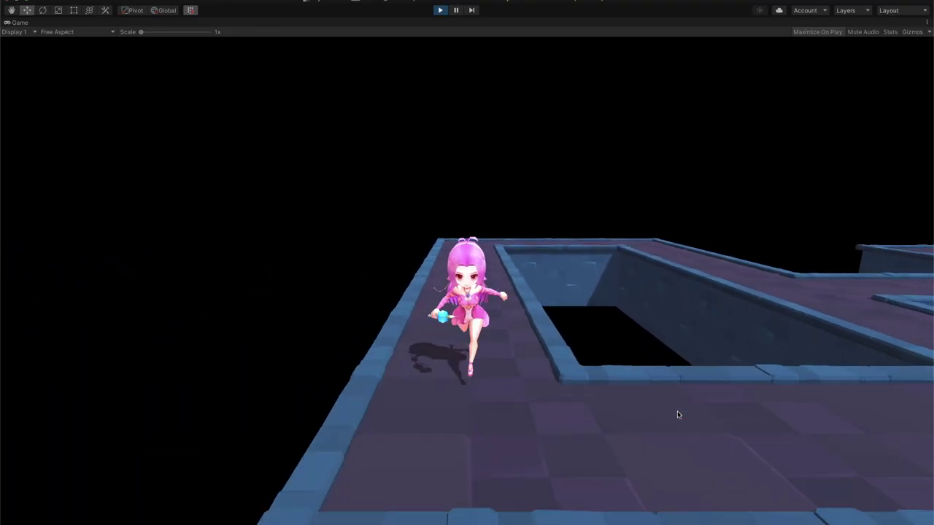
key(ctrl+p)
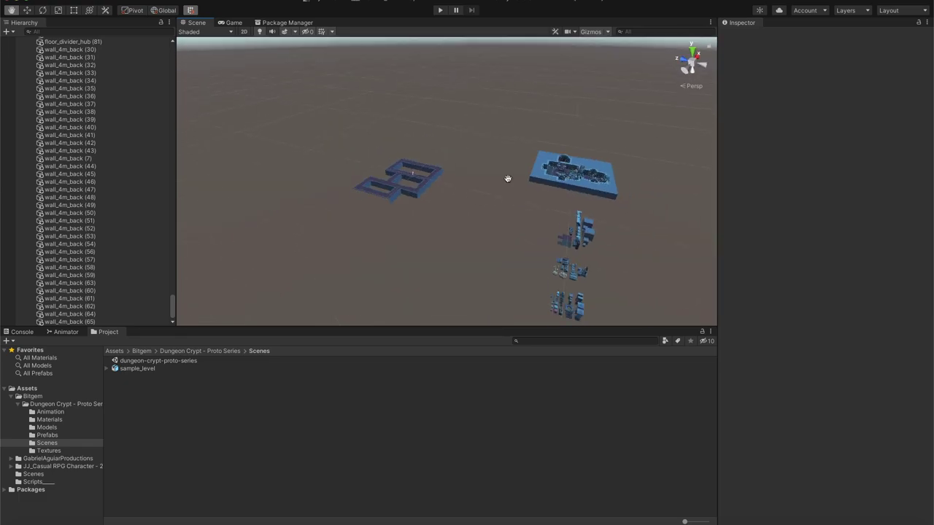
Select the archway and move it onto the dungeon level with the Move tool
scroll(456, 172, up, 5)
key(w)
click(638, 191)
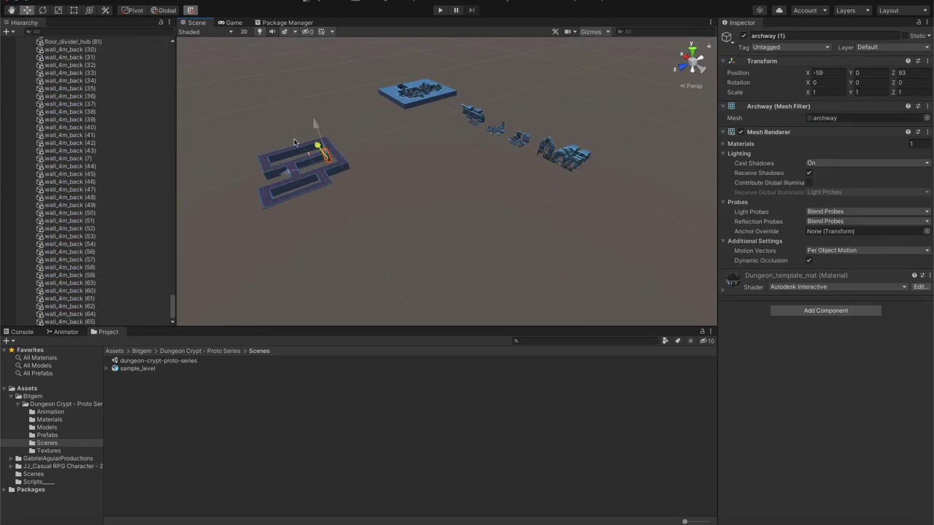
key(f)
mouse_move(295, 142)
alt+mouse_down()
mouse_move(602, 226)
mouse_move(409, 219)
alt+mouse_up()
click(436, 156)
mouse_move(436, 156)
mouse_down()
mouse_move(340, 97)
mouse_move(375, 233)
mouse_up()
Zoom in and orbit around the placed archway pieces to inspect them
scroll(340, 97, down, 3)
scroll(375, 233, down, 5)
click(503, 219)
mouse_move(503, 219)
alt+right_down()
mouse_move(617, 257)
mouse_move(554, 241)
alt+right_up()
mouse_move(555, 240)
alt+mouse_down()
mouse_move(452, 190)
mouse_move(569, 246)
mouse_move(369, 224)
alt+mouse_up()
scroll(494, 217, down, 5)
scroll(475, 204, up, 3)
scroll(435, 203, down, 4)
scroll(436, 202, up, 5)
Select the tall pillar and inspect it at the wall junction beside the character
click(524, 135)
key(f)
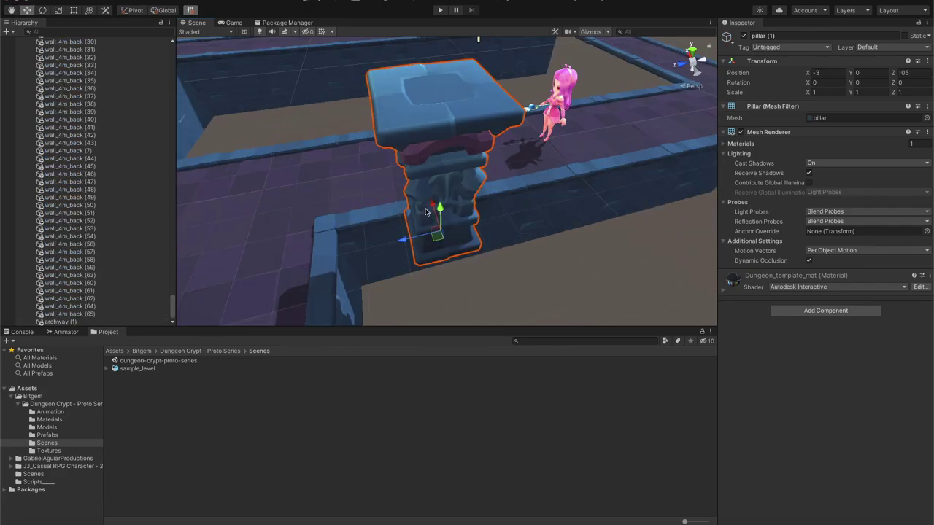
alt+drag(299, 231, 328, 202)
mouse_move(361, 268)
alt+mouse_down()
mouse_move(328, 241)
mouse_move(431, 224)
alt+mouse_up()
click(328, 240)
click(452, 179)
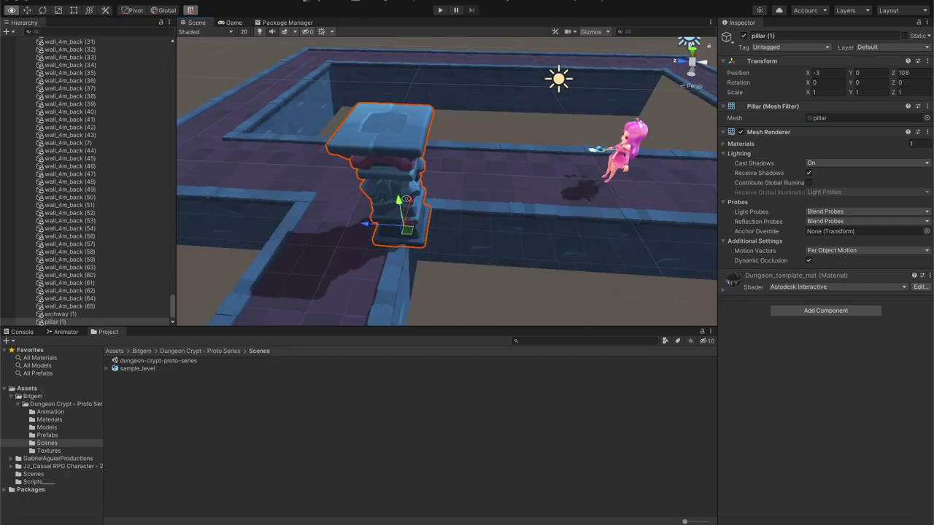
alt+drag(451, 179, 415, 173)
Run a quick play test, then return the view to the pillar pieces
key(ctrl+p)
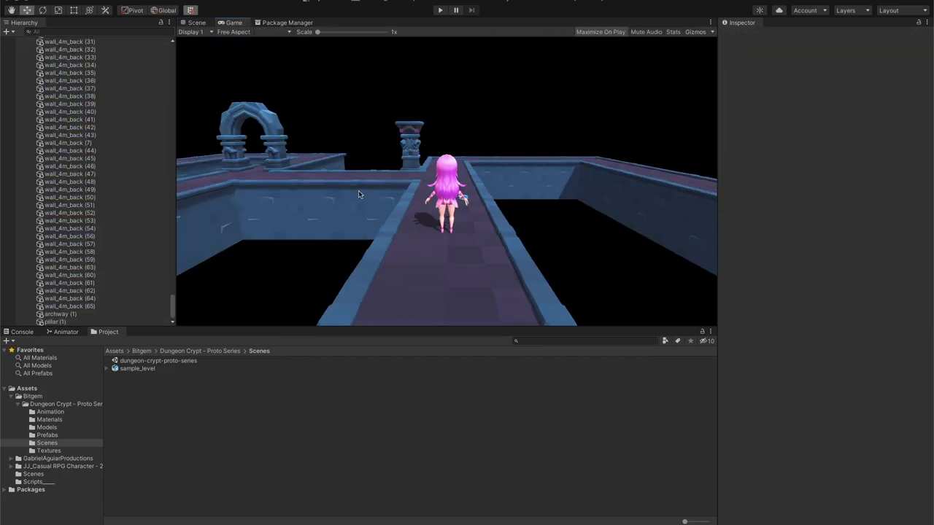
key(ctrl+1)
mouse_move(347, 233)
alt+mouse_down()
mouse_move(381, 169)
mouse_move(372, 189)
alt+mouse_up()
scroll(418, 159, down, 10)
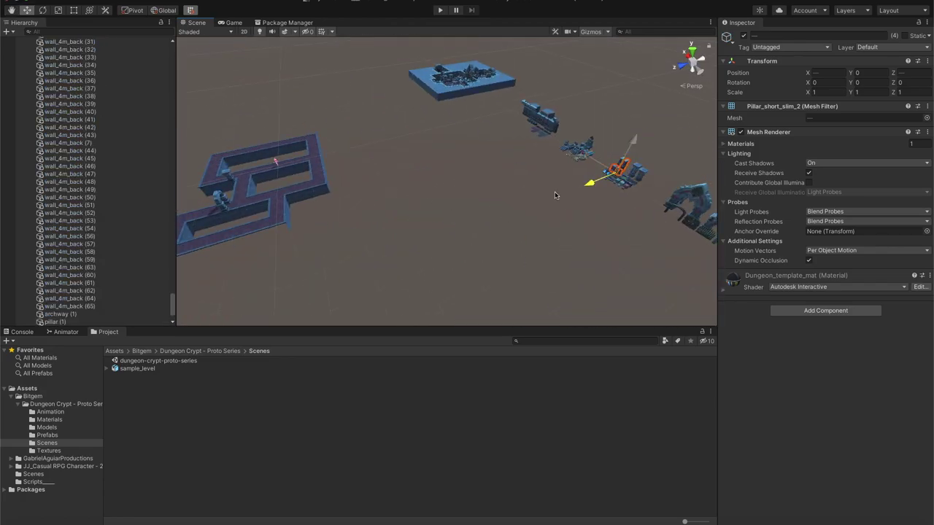
Duplicate the narrow pillar, move it onto the wall, and start a play test
key(ctrl+d)
key(f)
mouse_move(262, 229)
mouse_down()
mouse_move(438, 190)
mouse_move(552, 198)
mouse_move(605, 139)
mouse_up()
key(f)
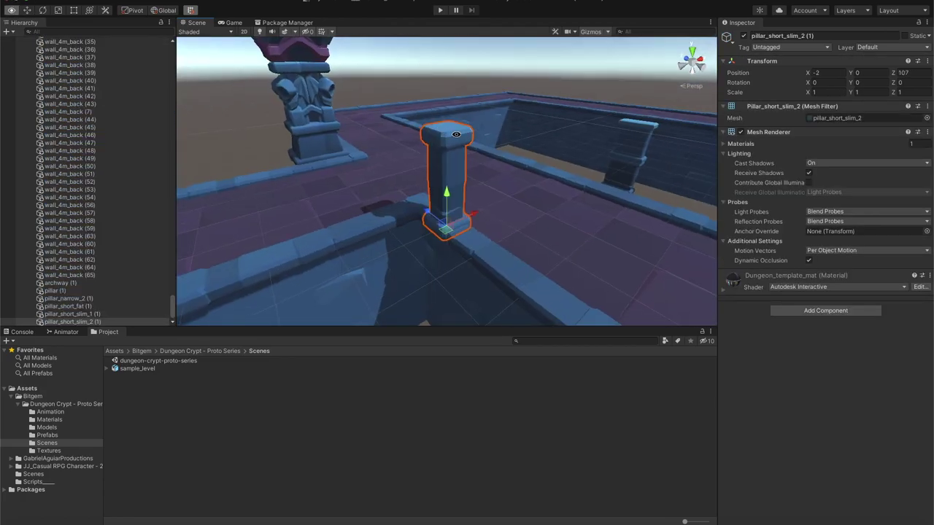
alt+drag(359, 107, 475, 295)
key(ctrl+p)
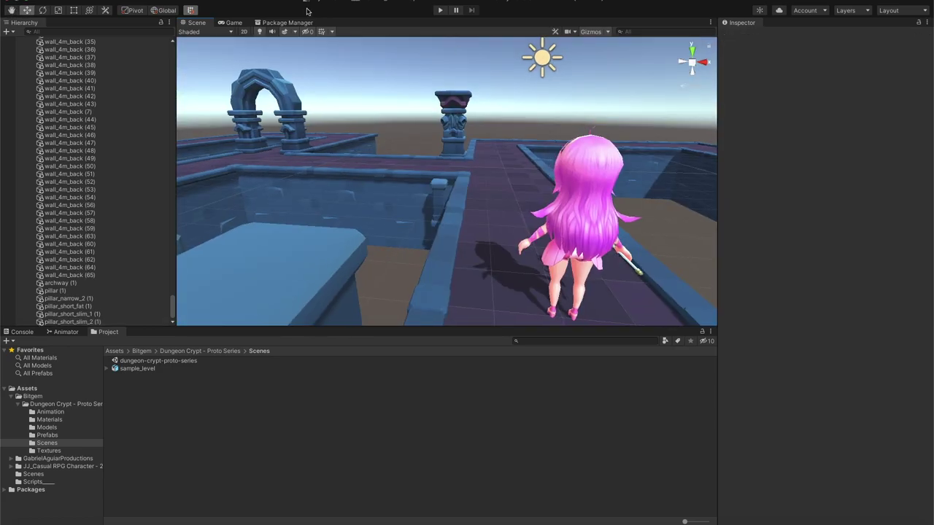
Lower the short fat pillar to sit on the wall top, checking it in the Game view
click(195, 23)
key(f)
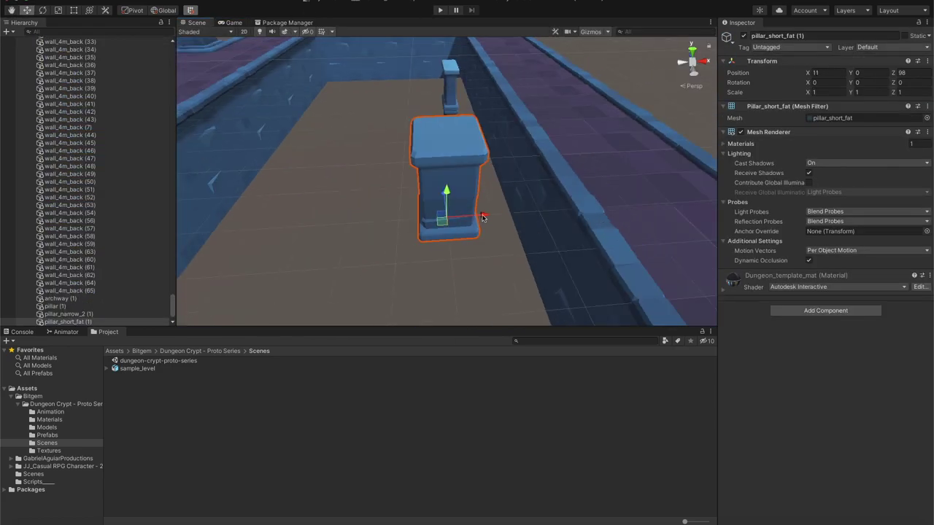
alt+drag(437, 219, 251, 134)
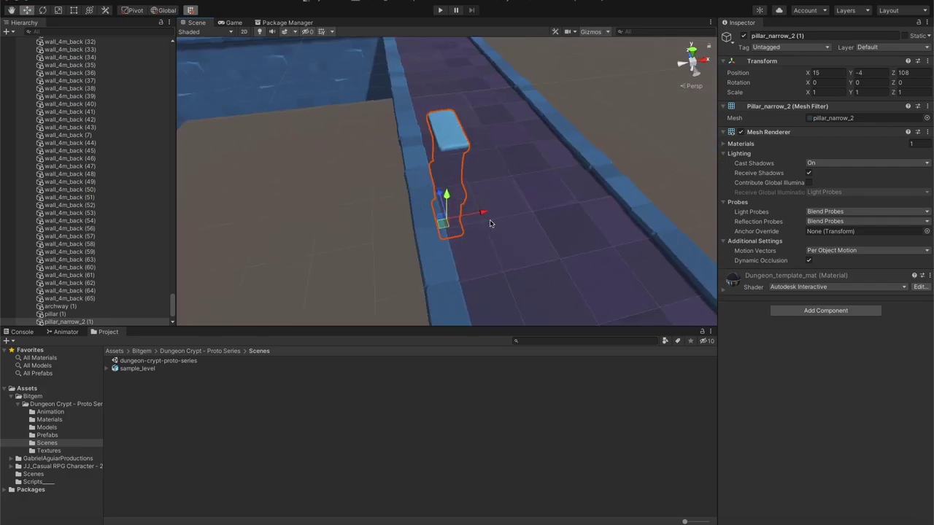
click(235, 23)
key(ctrl+1)
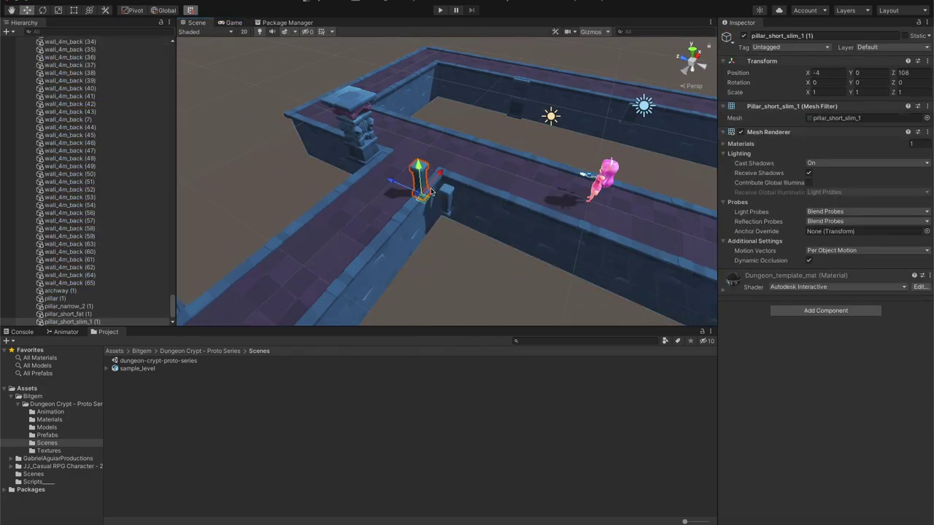
key(f)
drag(441, 197, 442, 241)
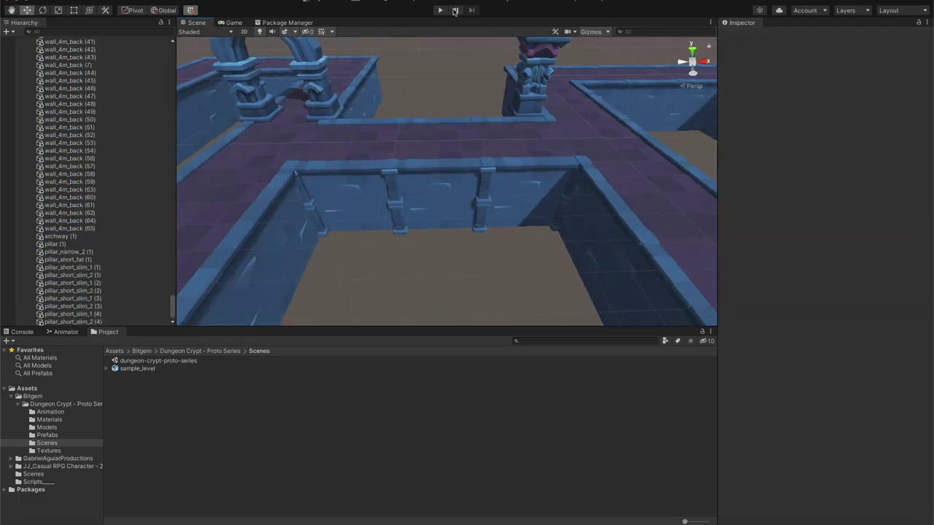
click(232, 23)
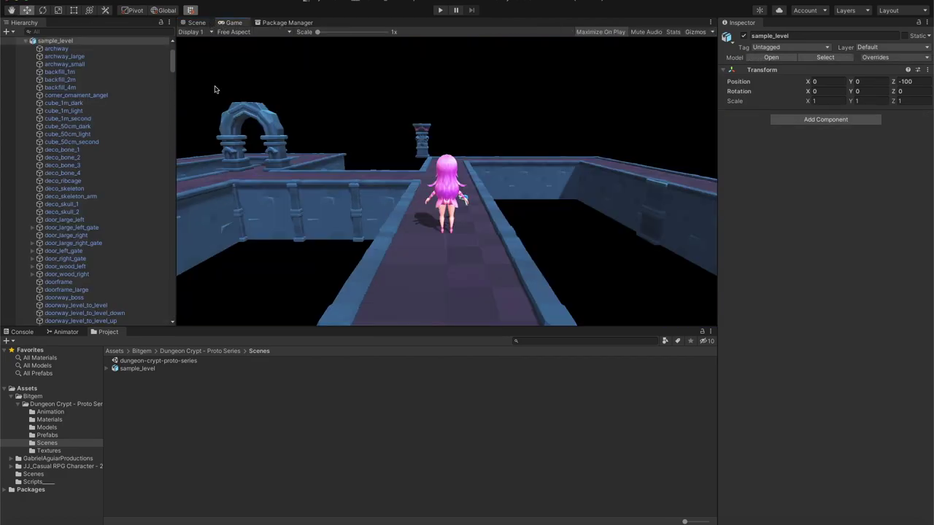
click(205, 23)
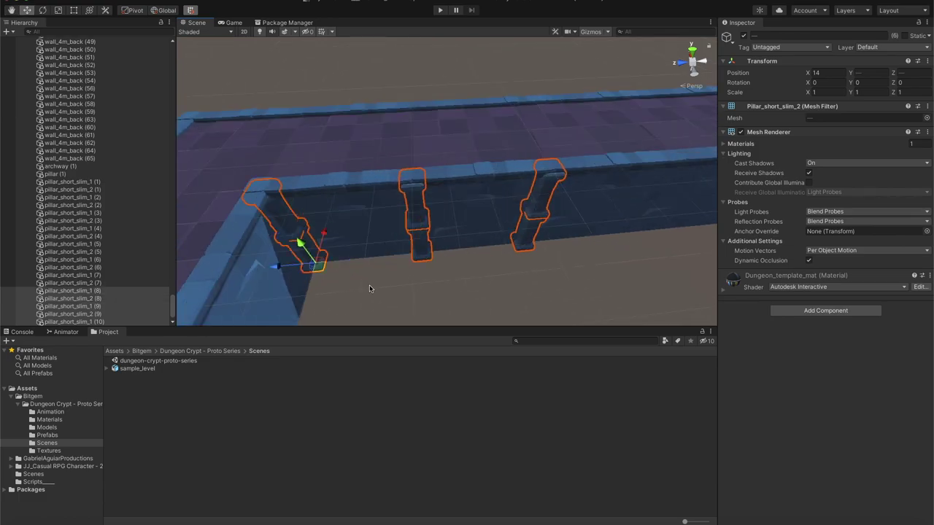
Play-test the level, running the character forward and left along the walkway
click(440, 10)
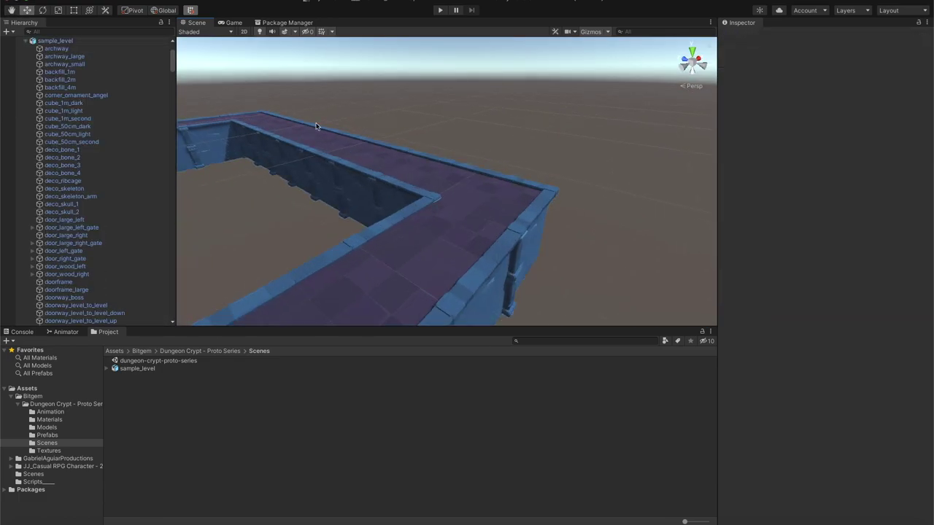
key(w)
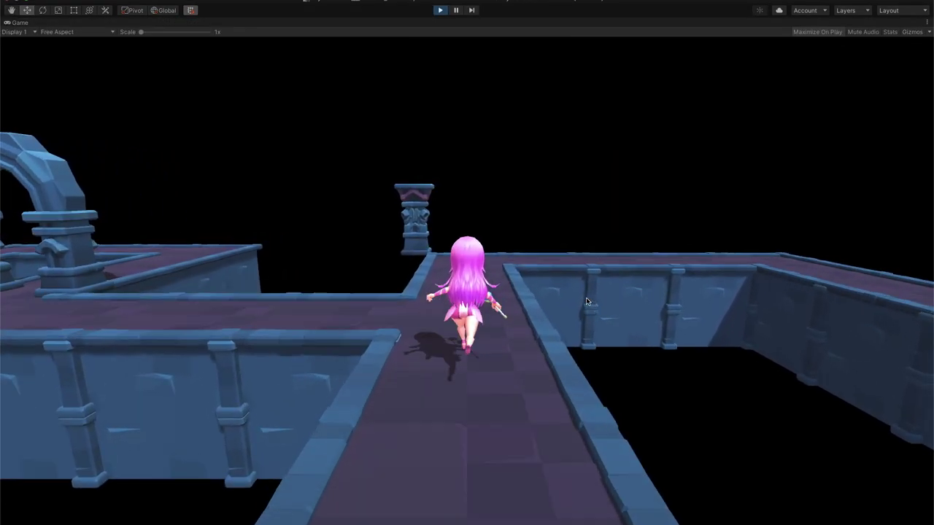
key(a)
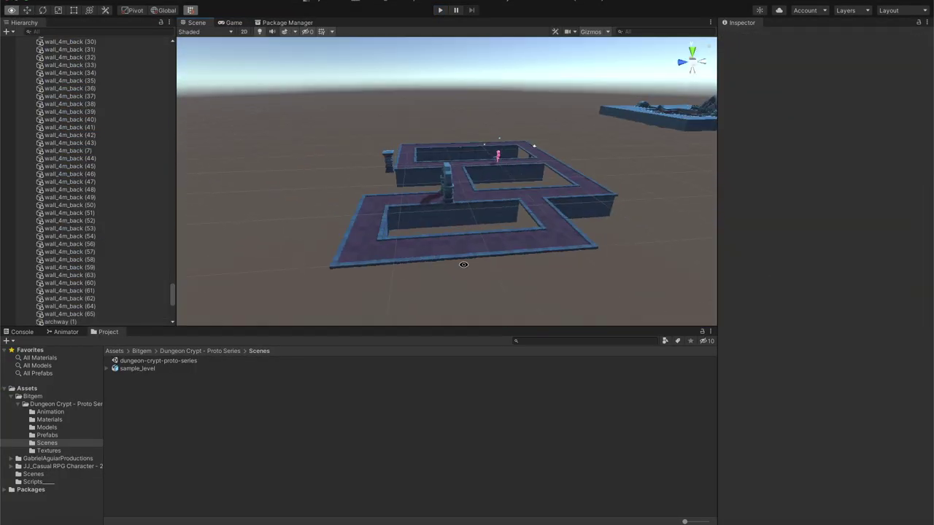
mouse_move(391, 171)
alt+mouse_down()
mouse_move(603, 258)
mouse_move(483, 231)
mouse_move(623, 283)
alt+mouse_up()
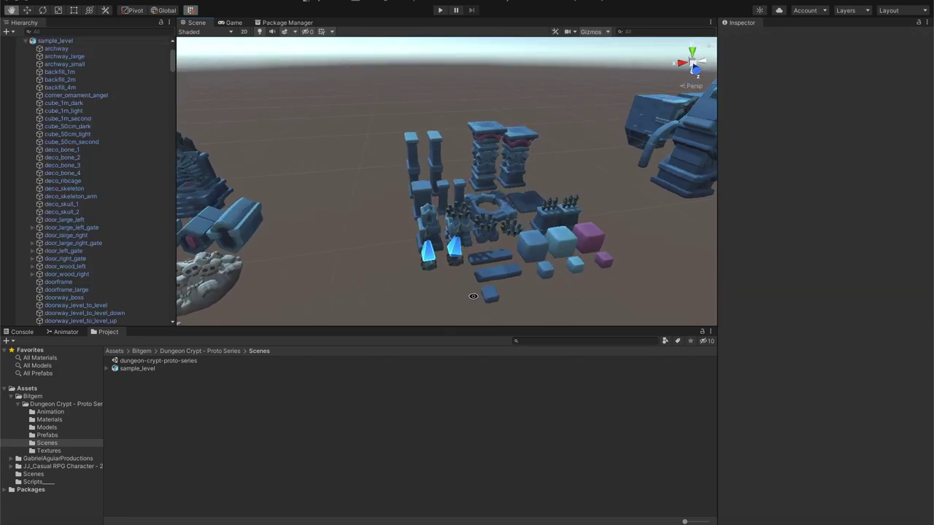
Select two wall_small blocks and inspect them up close and through the game camera
alt+drag(416, 223, 383, 206)
click(383, 206)
shift+click(382, 207)
scroll(462, 183, down, 5)
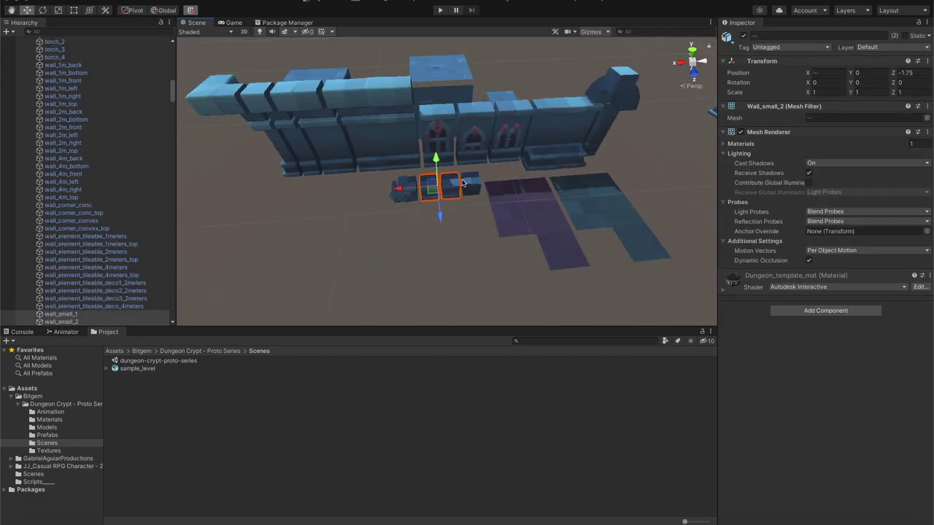
key(f)
alt+drag(283, 220, 519, 219)
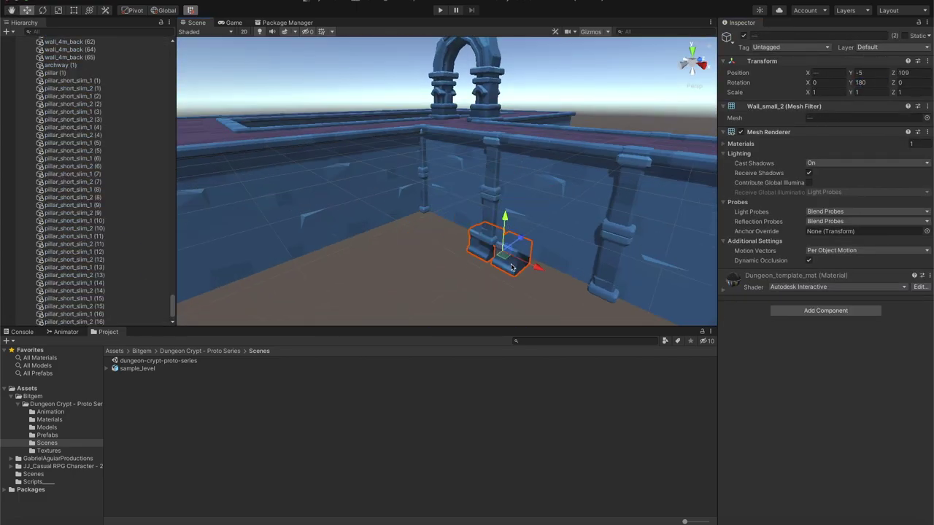
key(f)
alt+drag(512, 268, 533, 210)
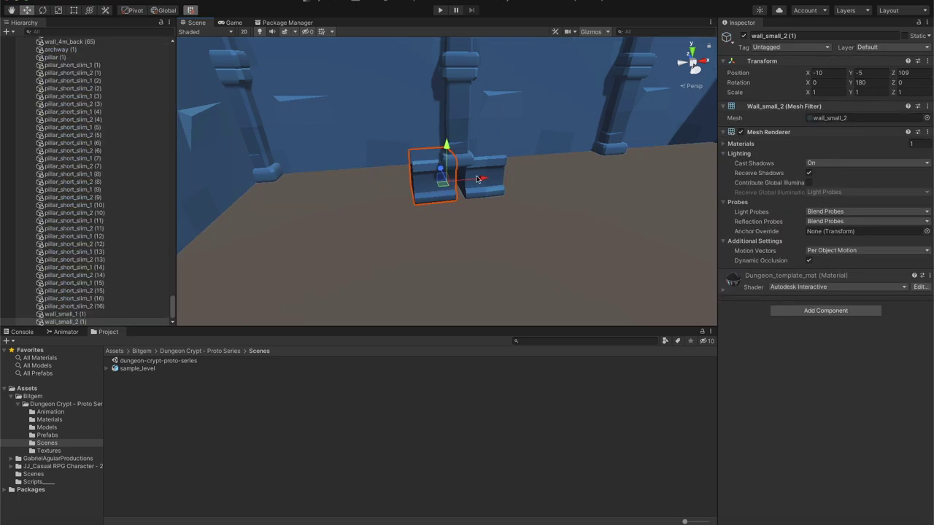
alt+drag(409, 218, 480, 194)
click(234, 23)
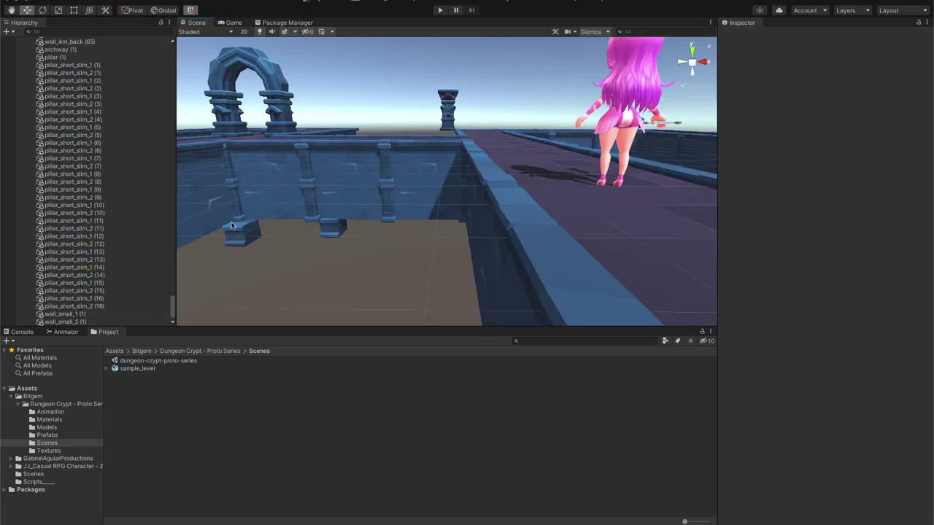
click(196, 23)
Select the row of small wall blocks and move a piece into the corridor corner
click(374, 268)
key(f)
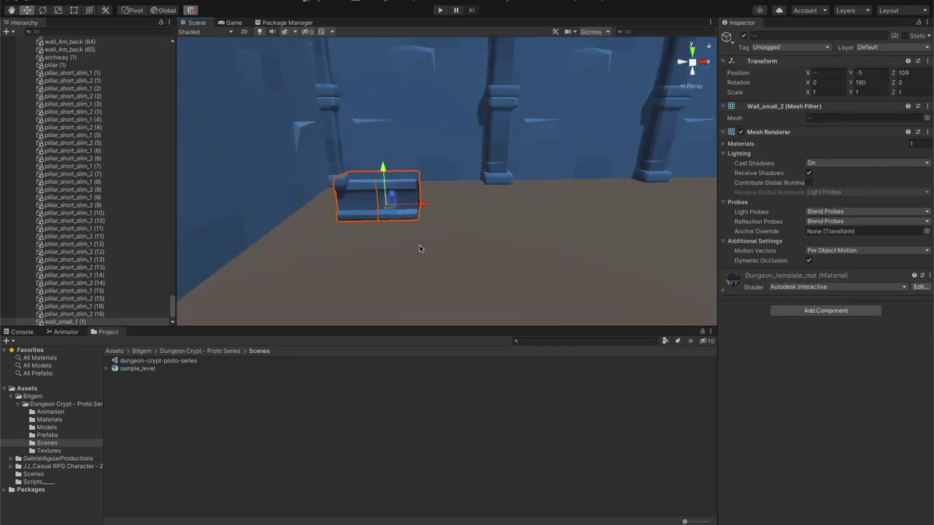
click(418, 248)
alt+drag(418, 249, 456, 270)
click(394, 211)
scroll(430, 211, down, 3)
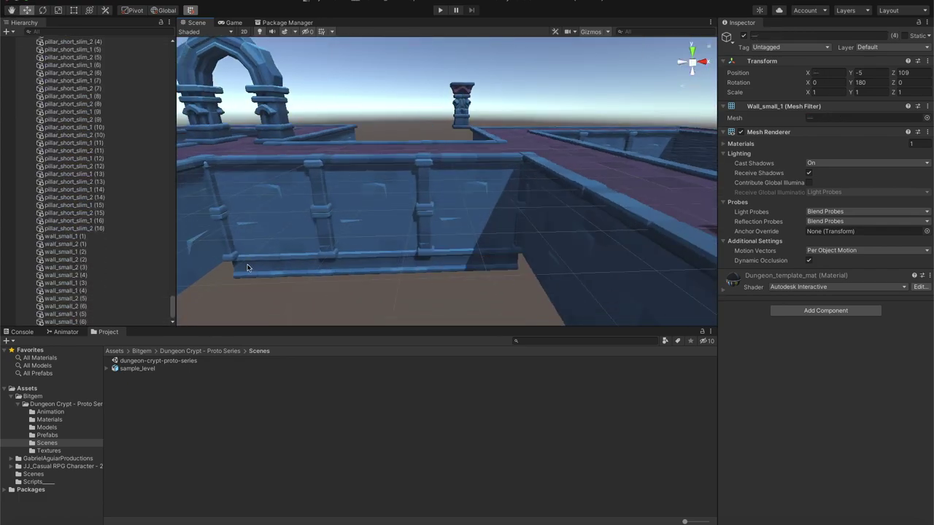
drag(239, 306, 241, 306)
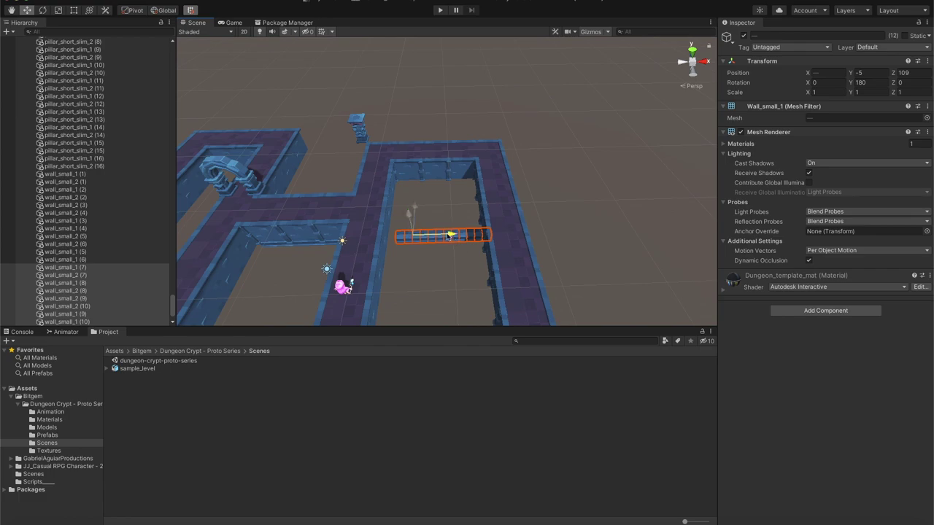
click(228, 25)
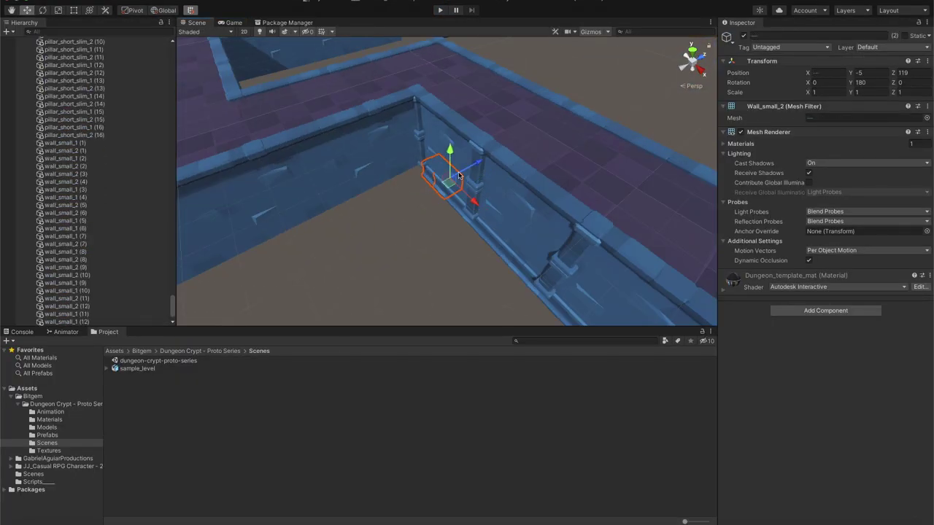
drag(365, 292, 428, 187)
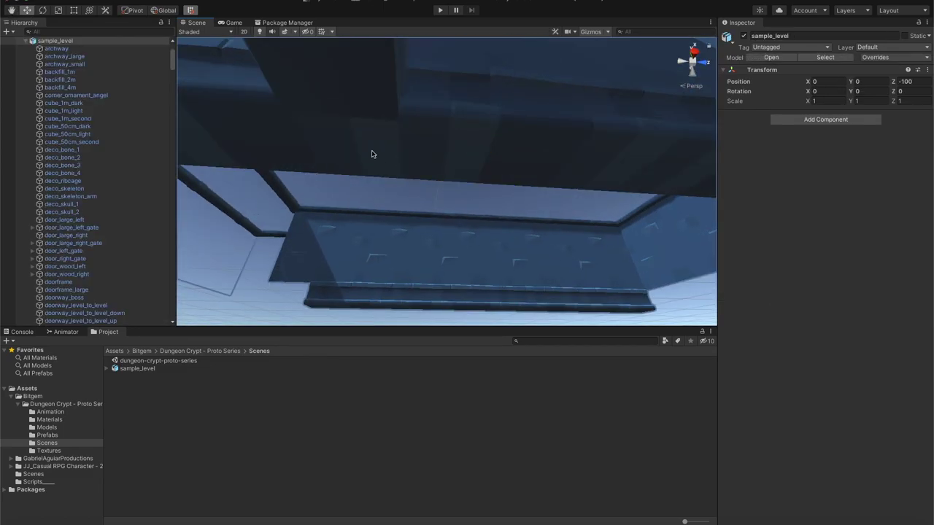
Duplicate the strip of small wall blocks twice along the corridor's inner edge
alt+drag(546, 185, 430, 188)
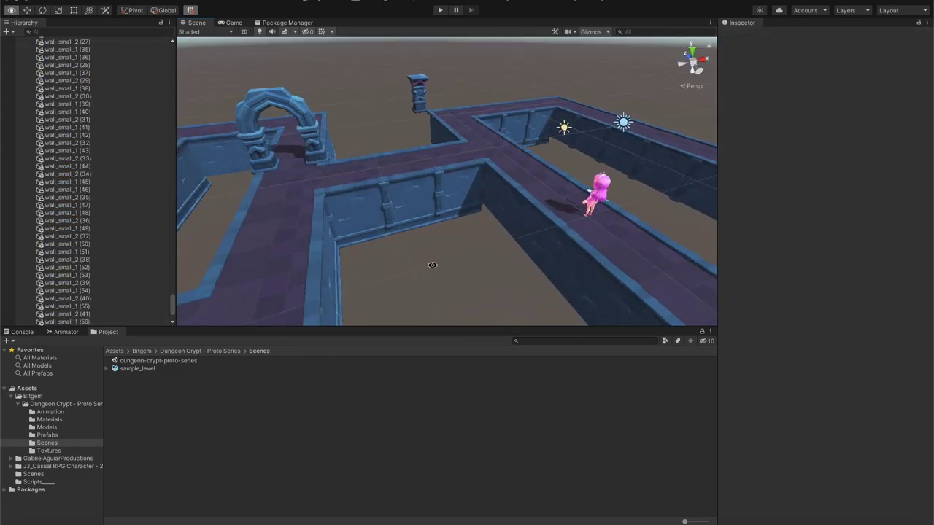
click(430, 188)
scroll(431, 188, down, 3)
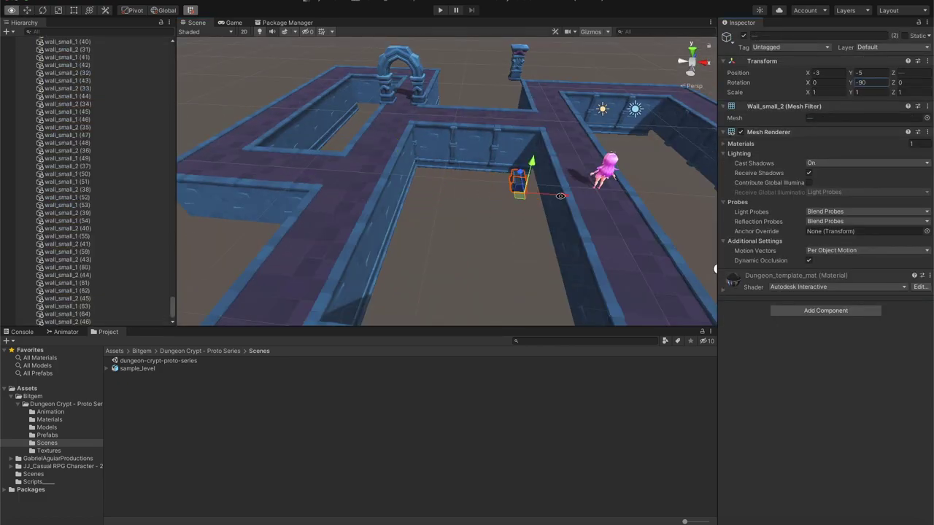
key(f)
alt+drag(590, 192, 440, 184)
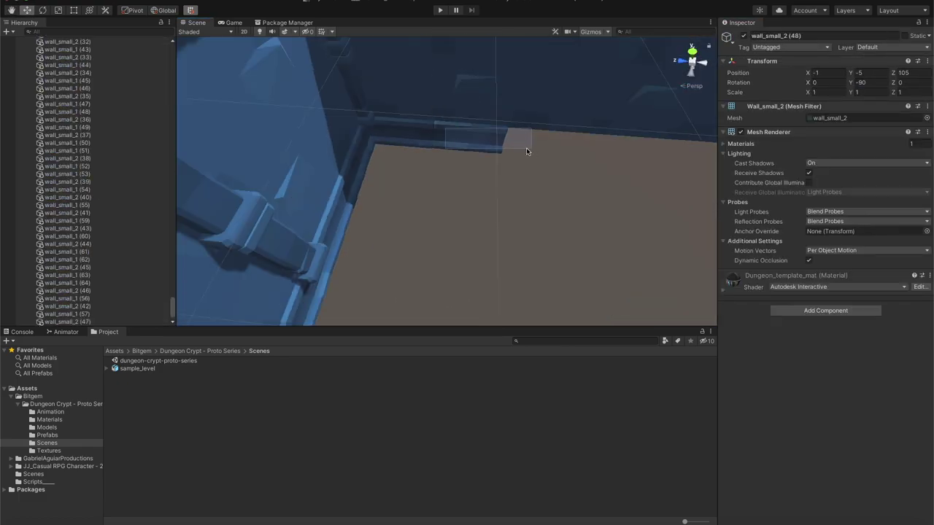
scroll(436, 243, down, 5)
key(ctrl+z)
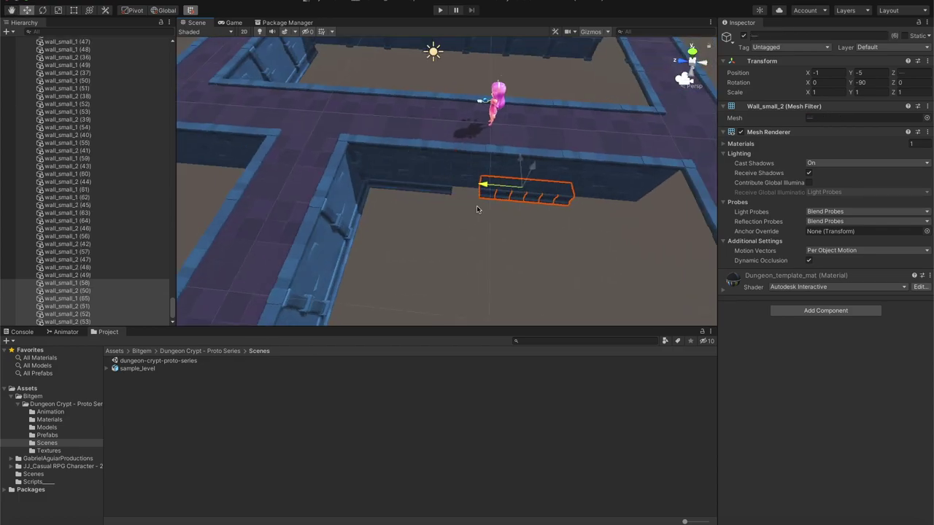
scroll(509, 211, down, 2)
key(ctrl+z)
mouse_move(543, 238)
alt+mouse_down()
mouse_move(503, 124)
mouse_move(547, 263)
mouse_move(463, 234)
mouse_move(463, 209)
alt+mouse_up()
scroll(504, 124, up, 5)
scroll(503, 124, down, 5)
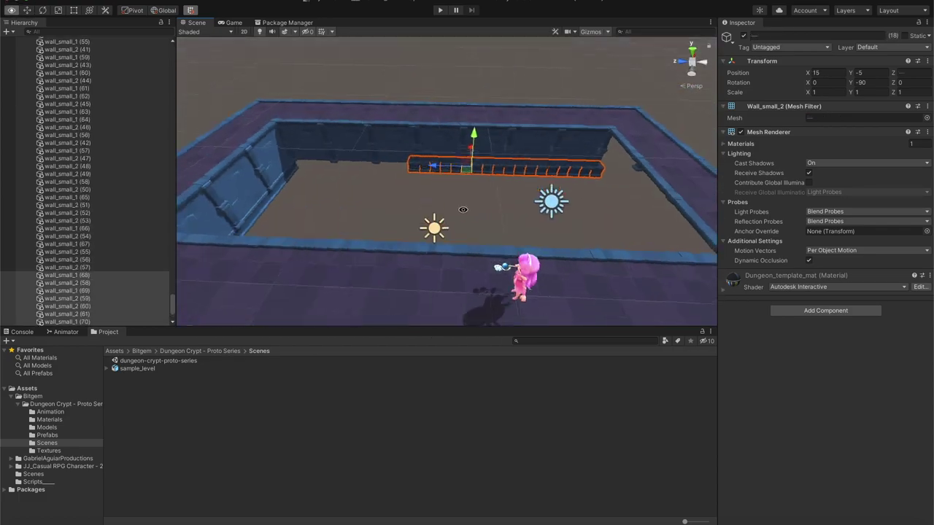
mouse_move(392, 209)
alt+mouse_down()
mouse_move(390, 271)
mouse_move(415, 159)
alt+mouse_up()
scroll(390, 271, up, 5)
Play-test the level through the new railings, then return to editing at a floor tile
click(440, 10)
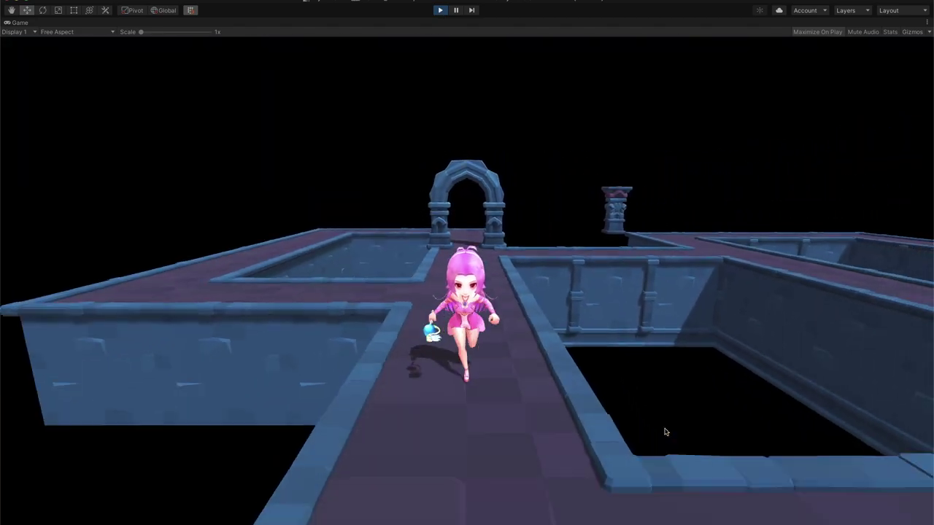
key(ctrl+p)
key(ctrl+1)
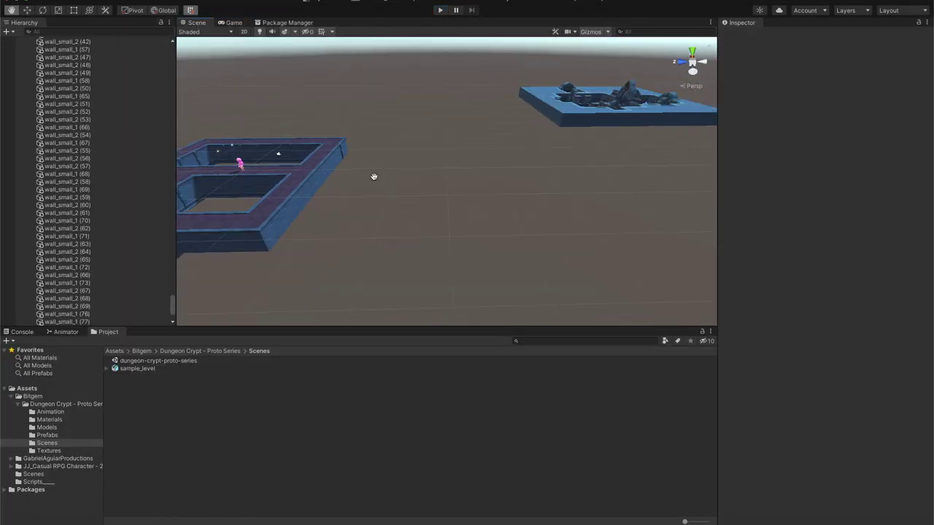
key(f)
alt+drag(269, 217, 444, 192)
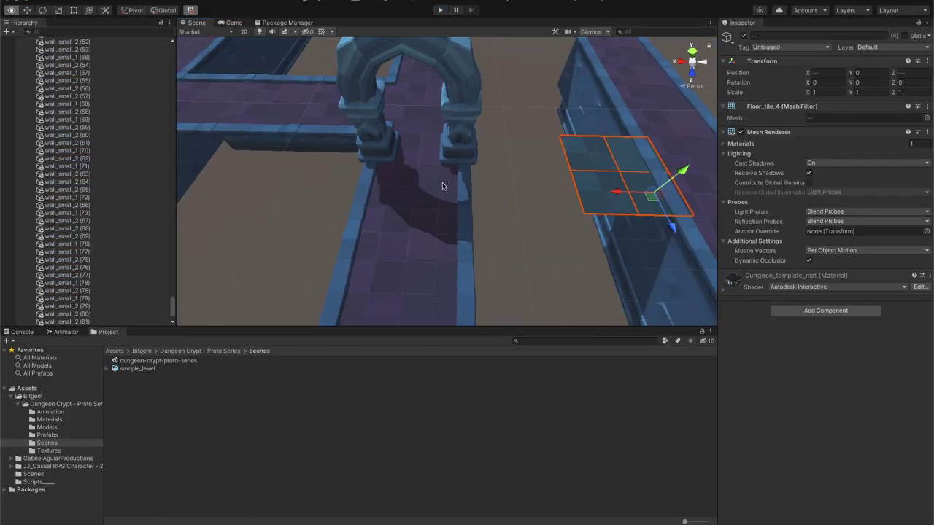
Select four floor tiles and orbit to a steep top-down view of the corridor
shift+click(420, 219)
scroll(431, 219, down, 3)
scroll(445, 252, up, 2)
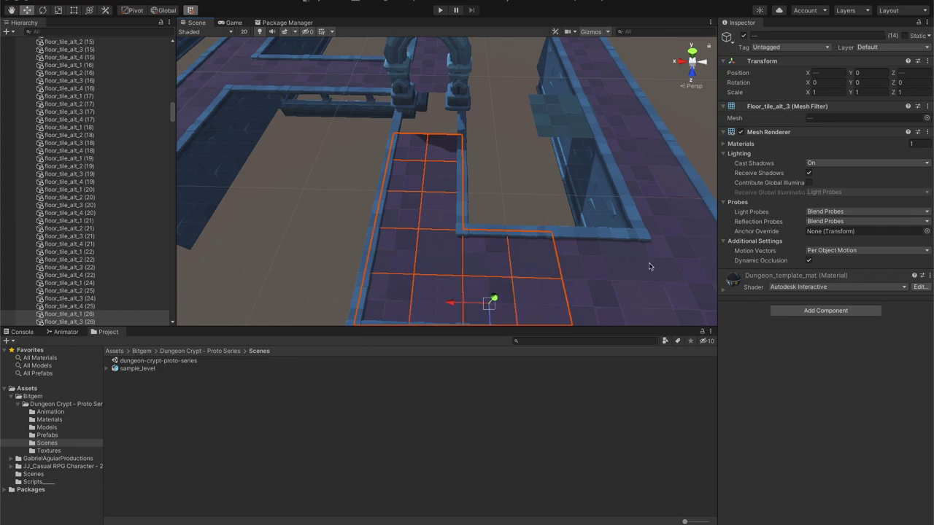
shift+click(649, 266)
alt+drag(649, 267, 575, 254)
middle_drag(550, 192, 491, 174)
shift+click(491, 174)
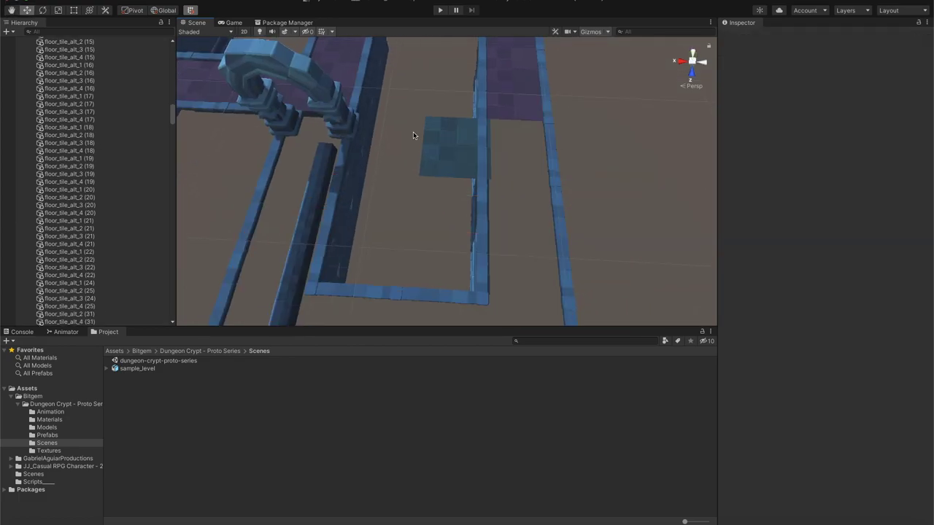
shift+click(472, 122)
mouse_move(471, 123)
alt+mouse_down()
mouse_move(489, 198)
mouse_move(415, 215)
alt+mouse_up()
alt+drag(559, 214, 473, 225)
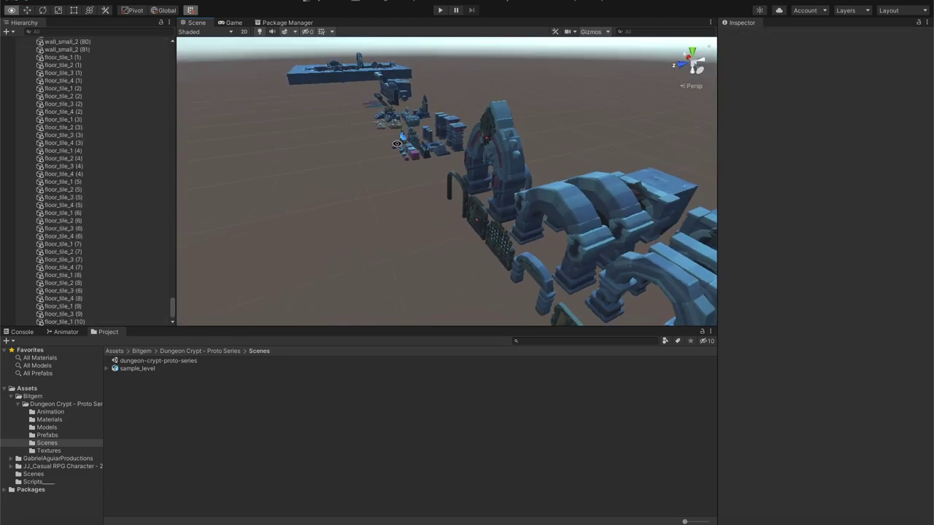
alt+drag(394, 143, 479, 188)
Set the doorway_room_to_room piece's Y rotation to 180
click(479, 187)
key(f)
scroll(491, 230, down, 5)
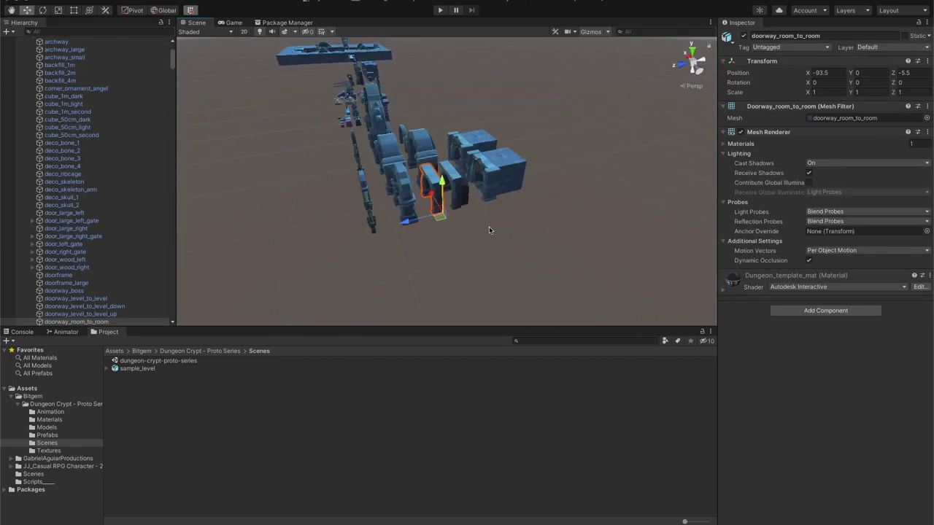
double_click(869, 85)
text(180)
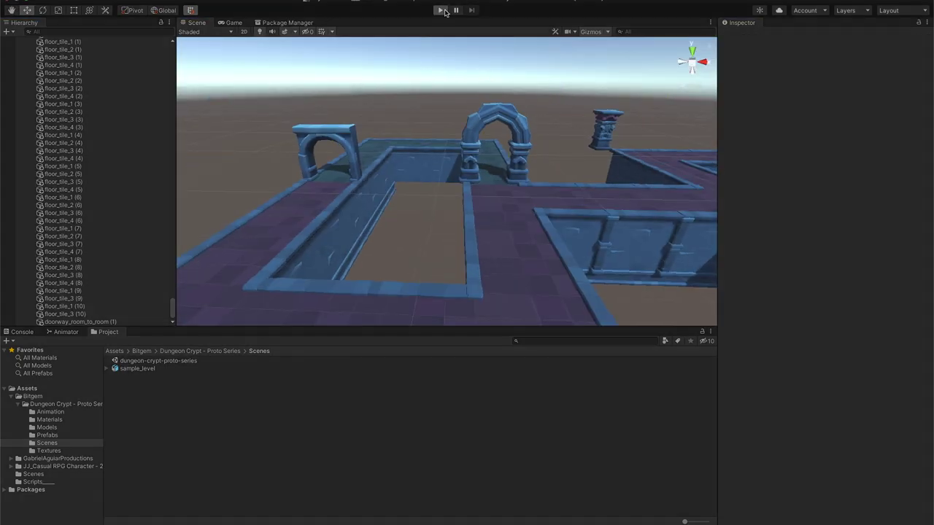
Play-test the level twice with the rotated doorway
click(444, 12)
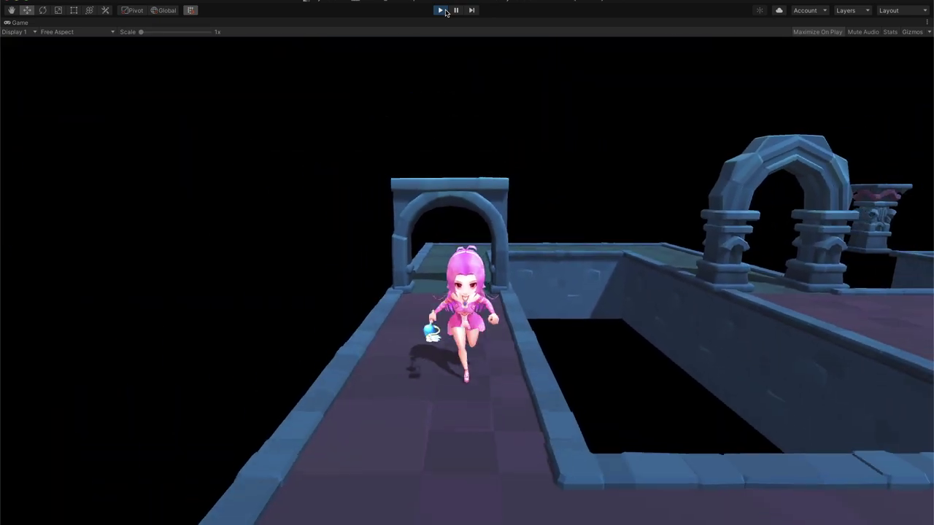
click(445, 11)
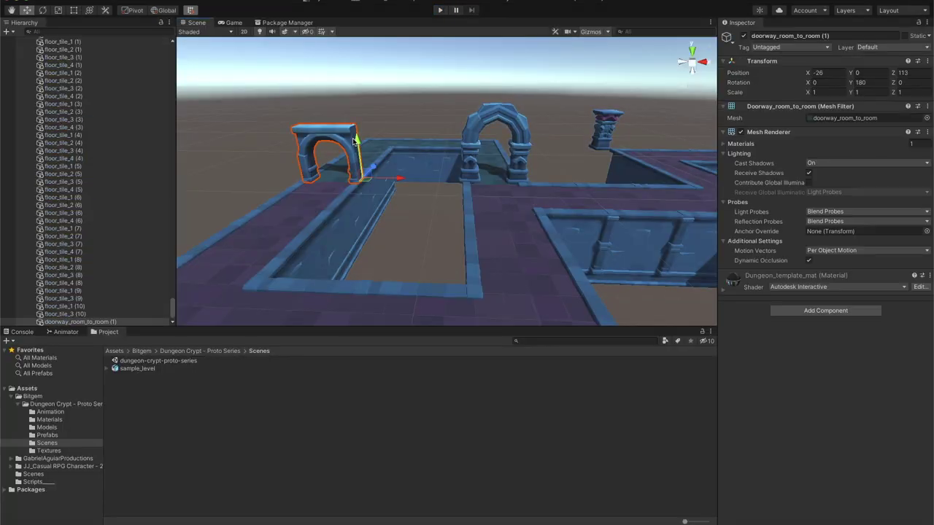
click(439, 10)
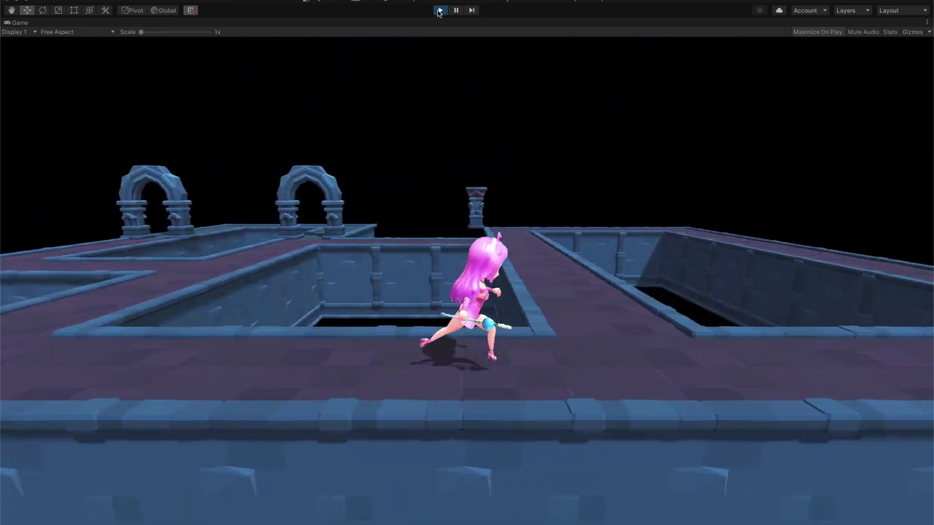
click(440, 11)
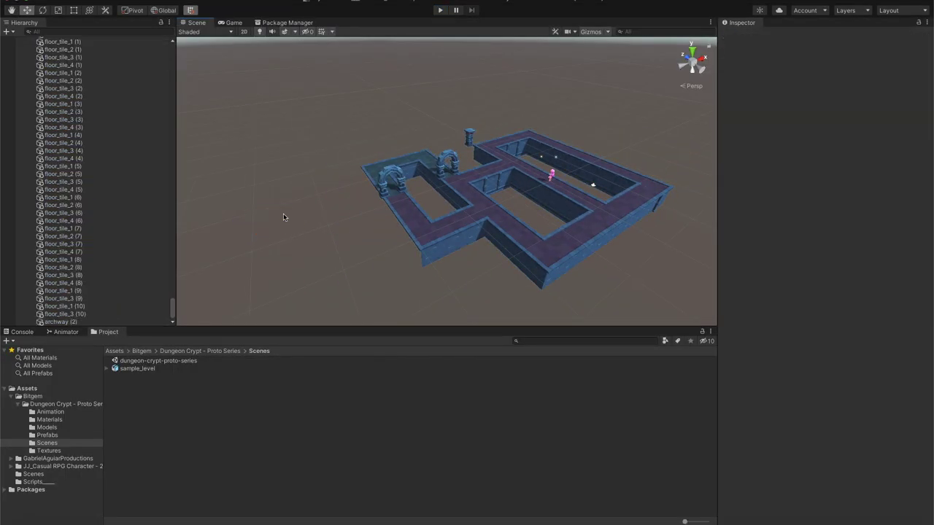
Frame a railing pillar, then play-test the level several times with the new railing pieces
click(470, 141)
key(f)
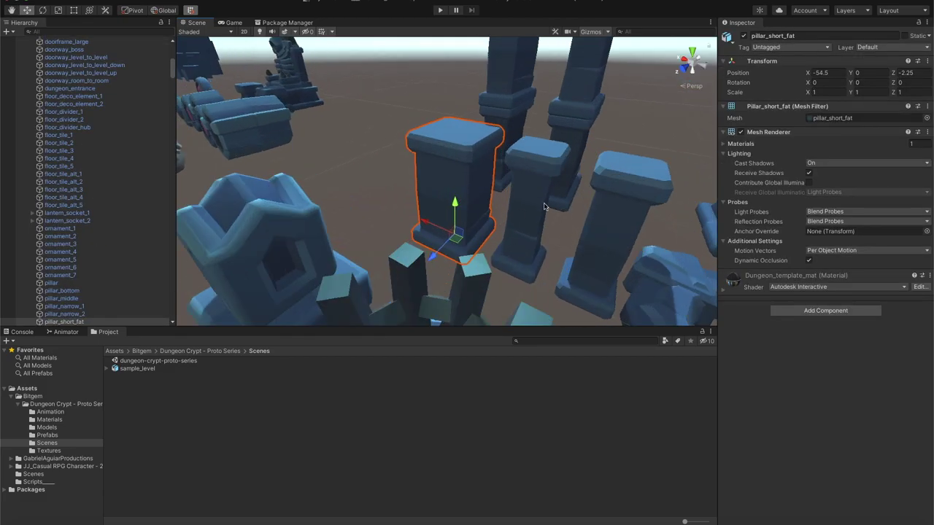
scroll(438, 175, down, 5)
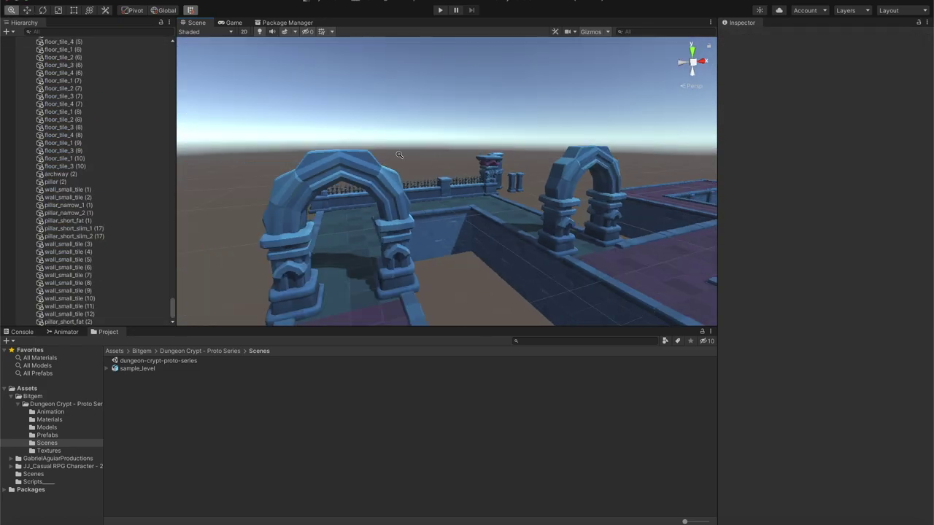
click(440, 10)
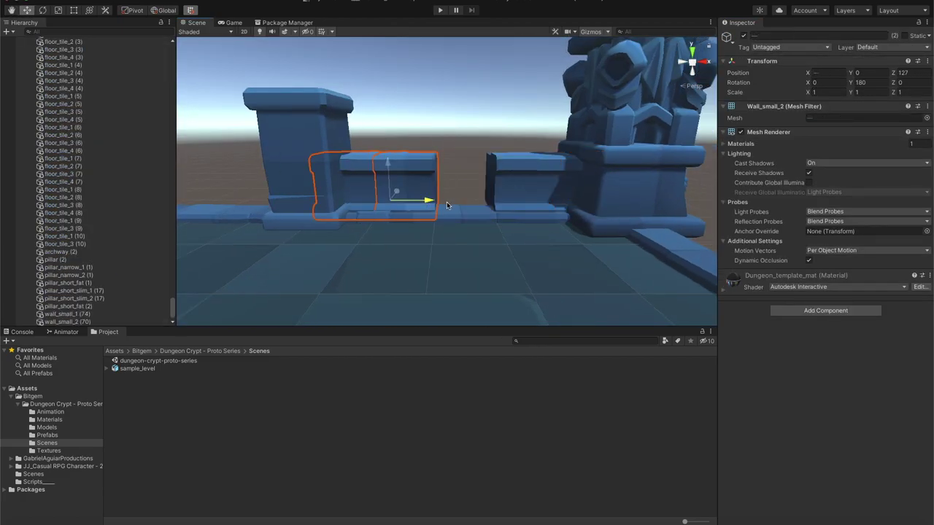
click(440, 11)
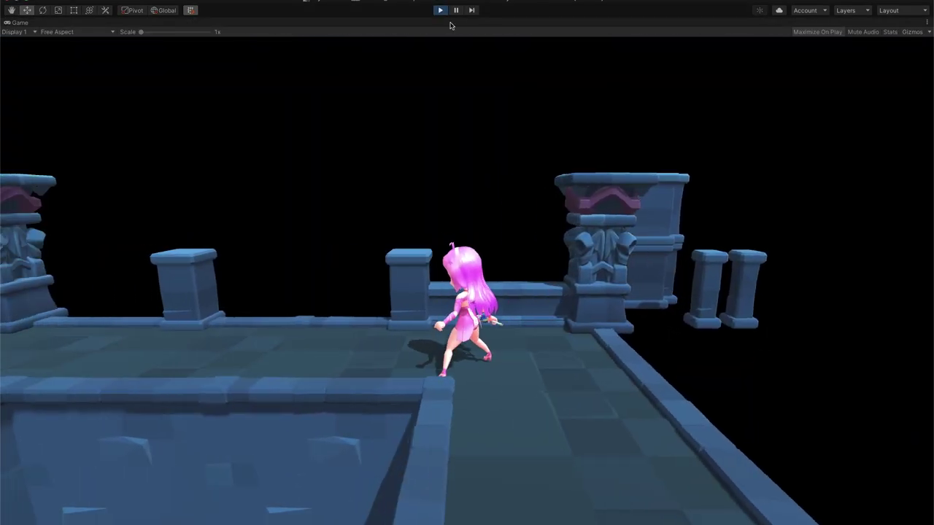
click(440, 10)
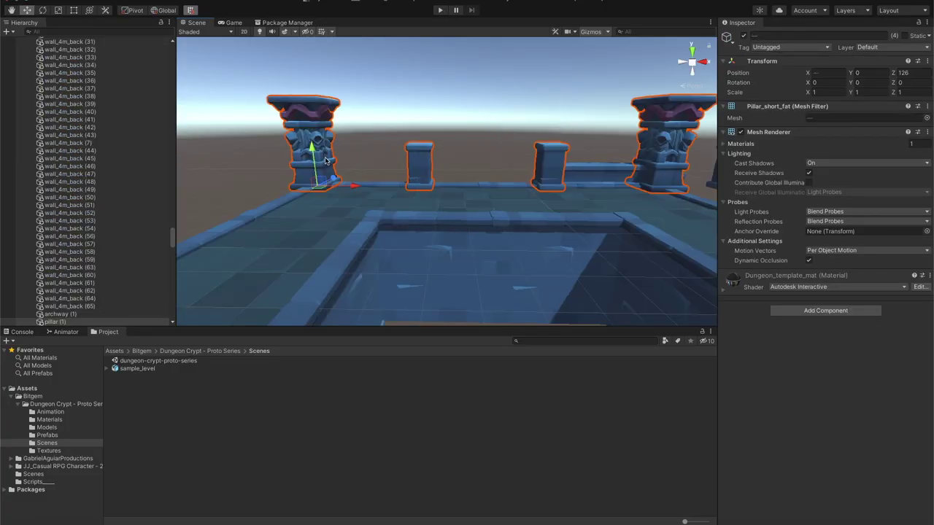
click(440, 10)
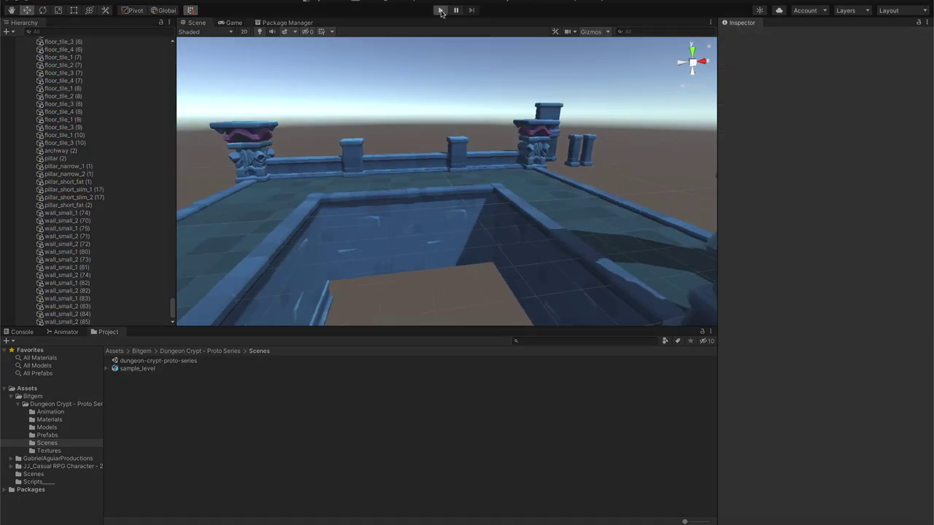
click(440, 10)
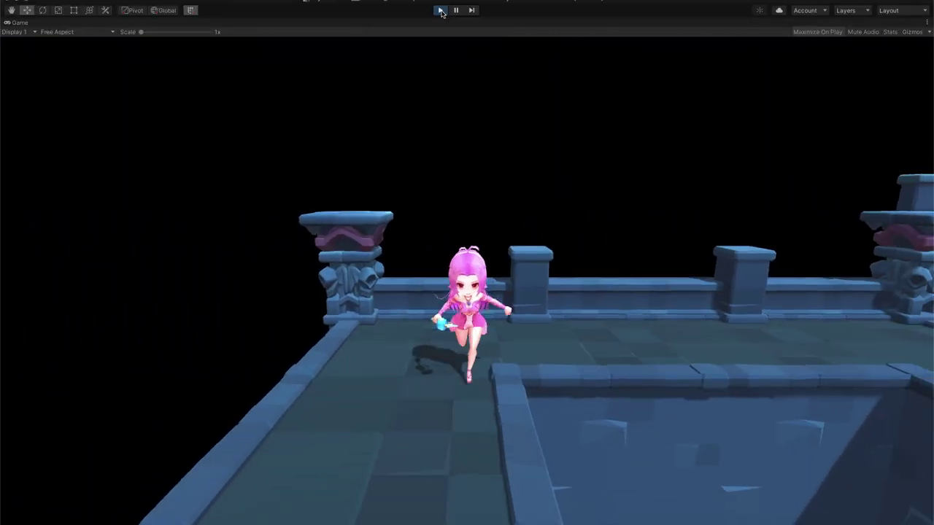
Stop the play test and select the short fat pillar and the loose pillar pieces
click(440, 10)
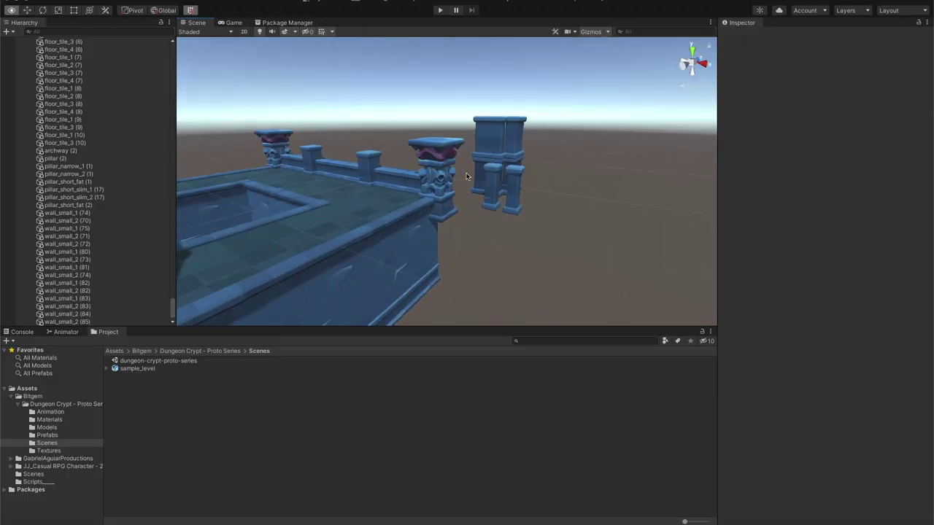
click(375, 151)
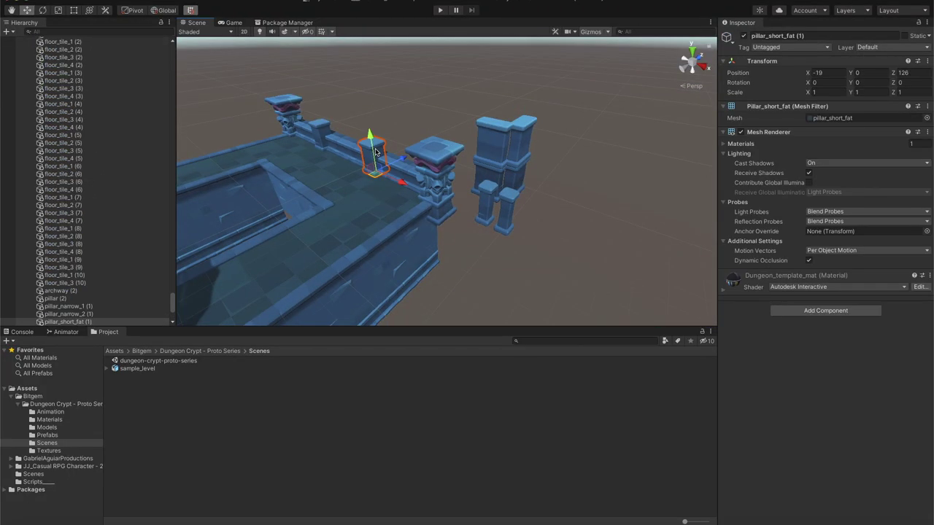
key(f)
right_drag(435, 211, 406, 211)
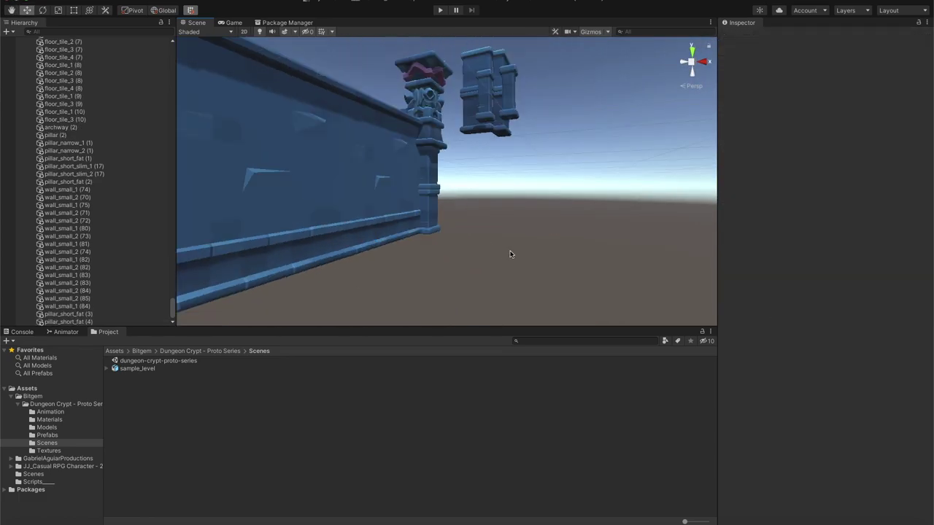
click(440, 10)
click(441, 11)
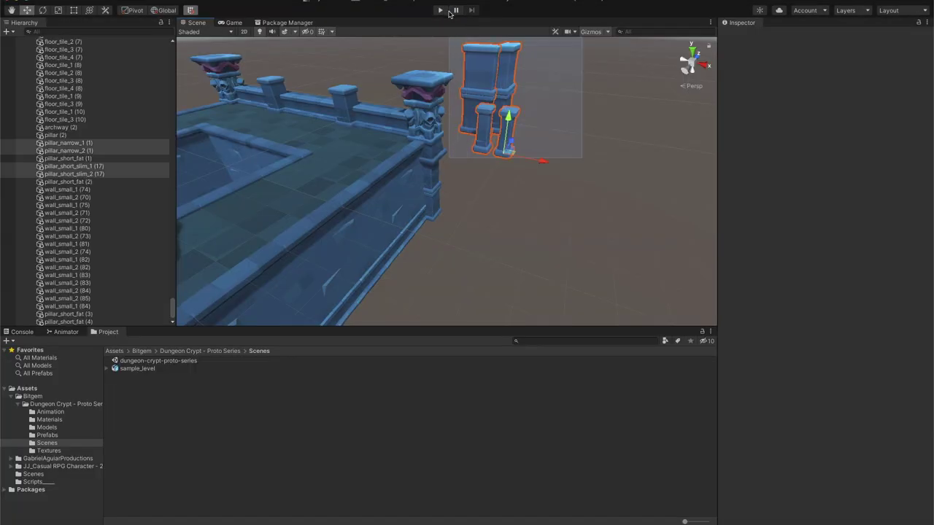
Move a pillar onto the long wall's corner and play-test the corner pillars
alt+drag(491, 157, 568, 239)
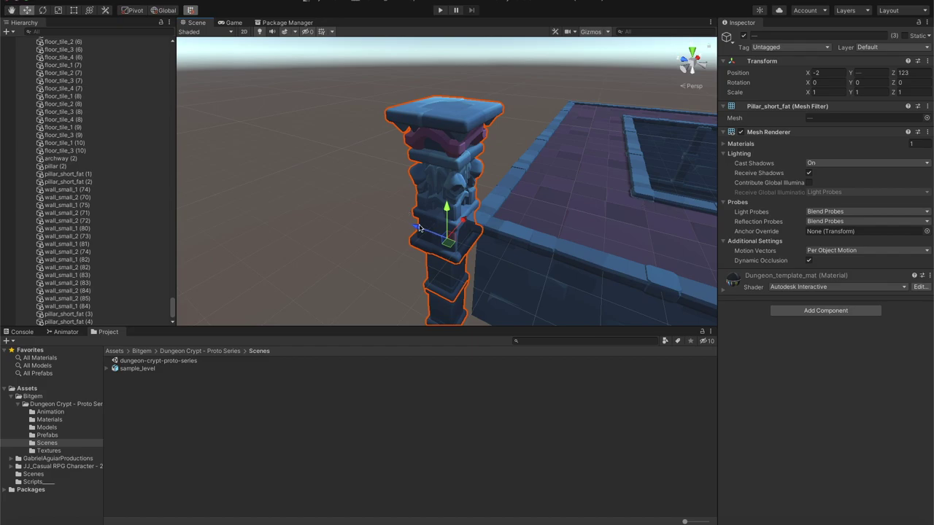
alt+drag(601, 188, 460, 201)
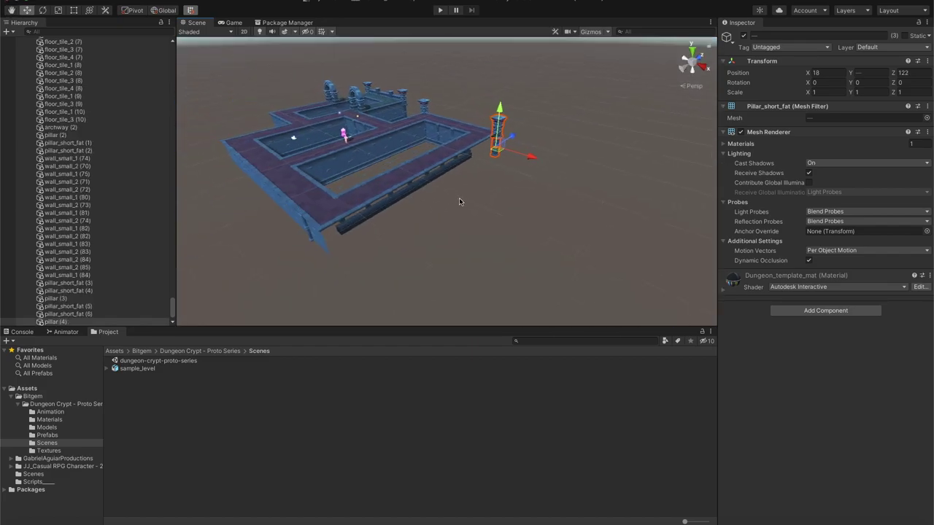
alt+drag(401, 246, 484, 232)
alt+drag(248, 197, 449, 252)
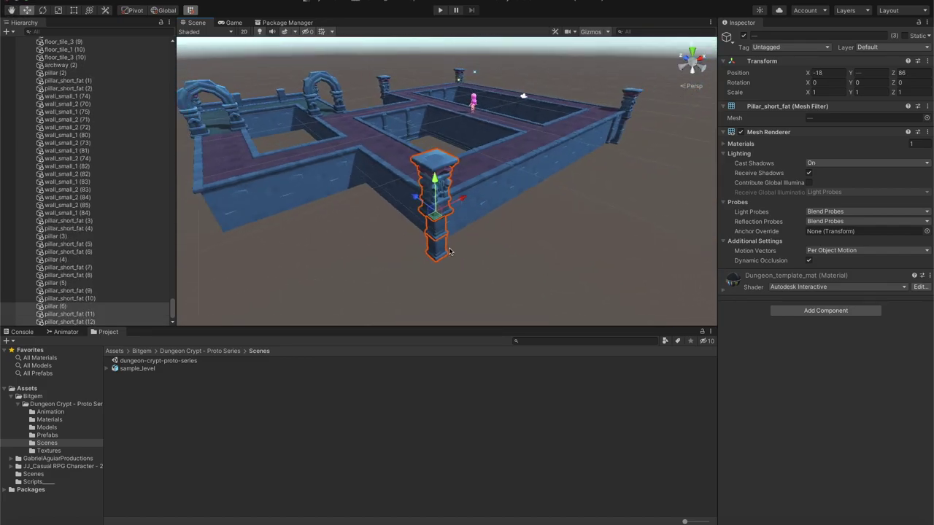
key(f)
key(ctrl+p)
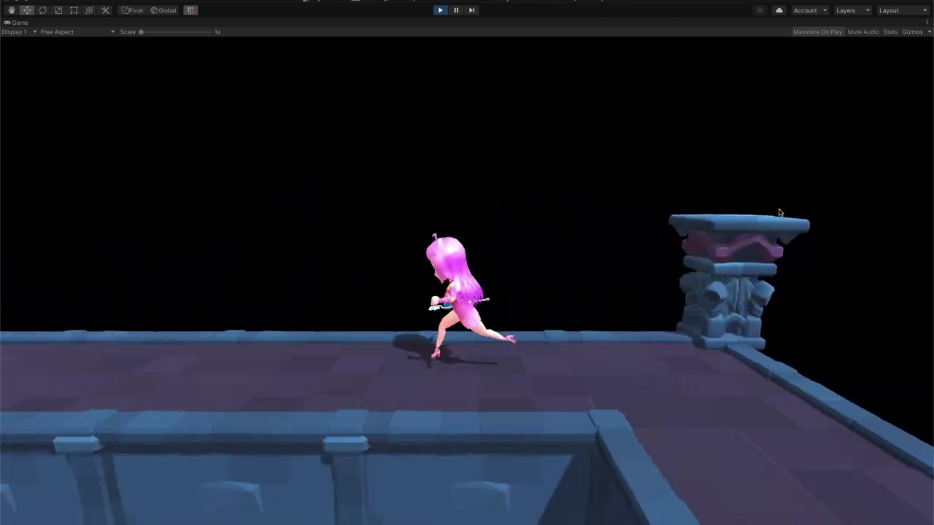
key(ctrl+p)
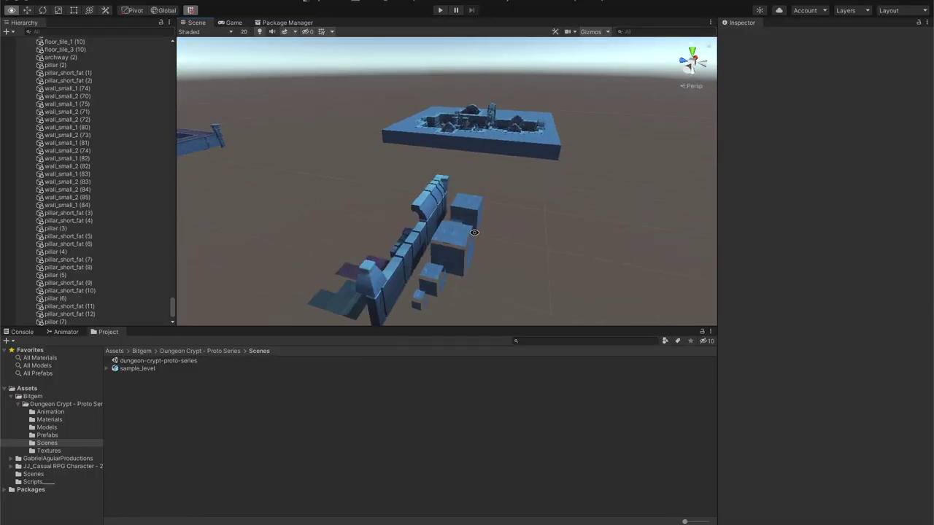
Place the lantern on top of the corner pillar
click(487, 178)
key(f)
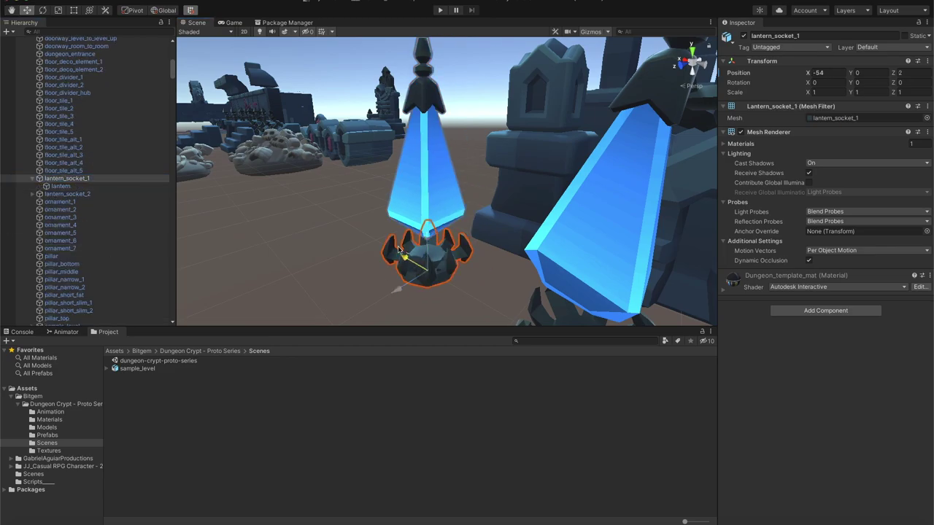
scroll(402, 252, down, 10)
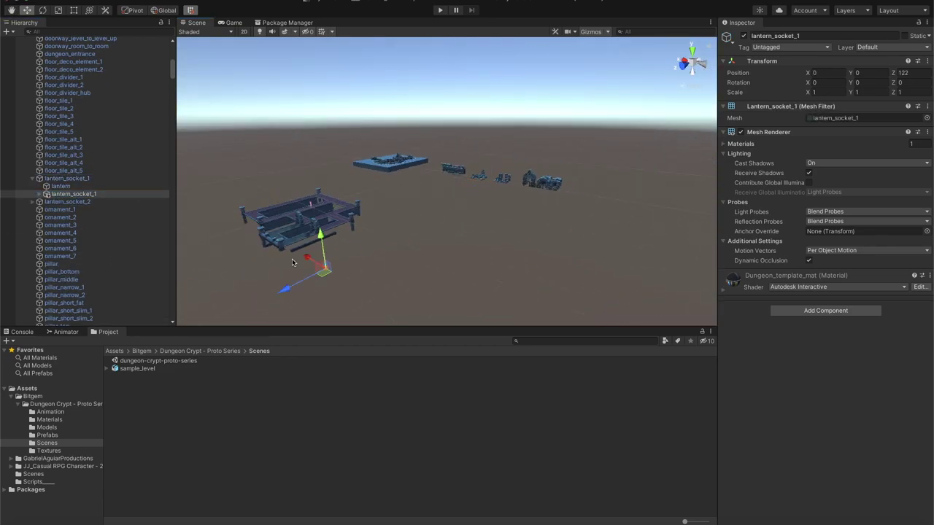
alt+drag(396, 213, 411, 214)
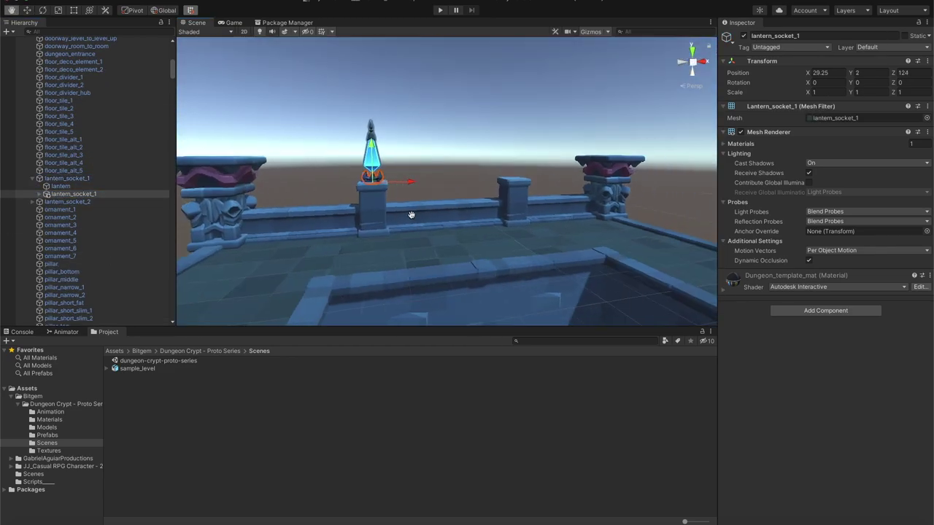
mouse_move(514, 194)
alt+mouse_down()
mouse_move(438, 205)
mouse_move(387, 231)
alt+mouse_up()
Duplicate the lantern, raise torch_3 (1) to Position Y 3, and start the game
key(ctrl+d)
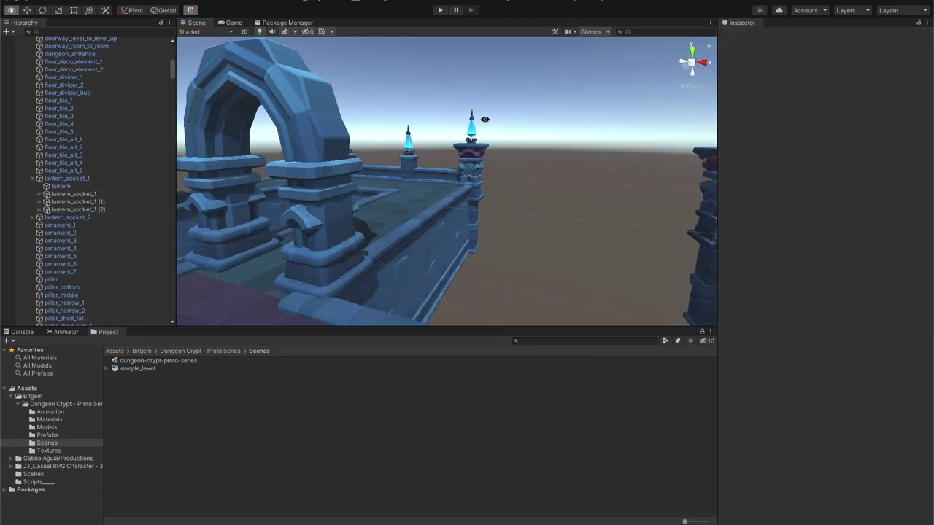
scroll(387, 230, down, 10)
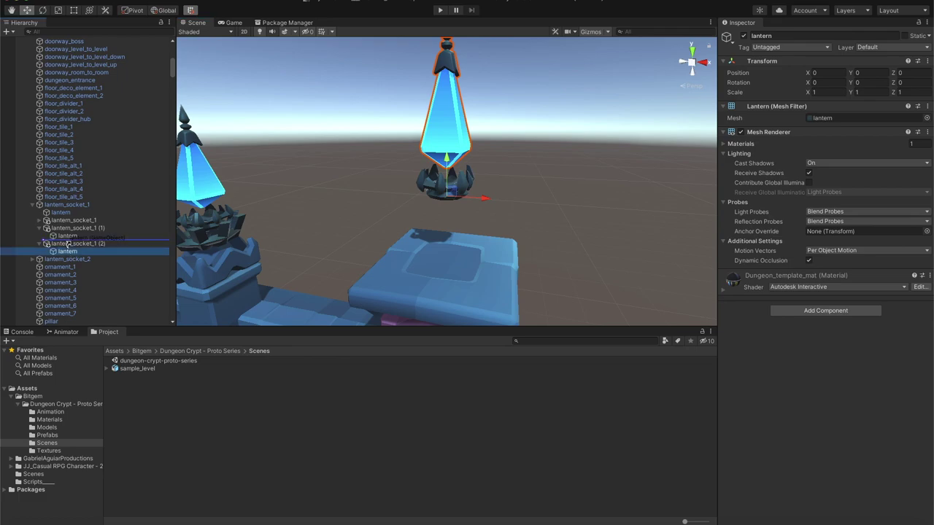
key(ctrl+z)
key(f)
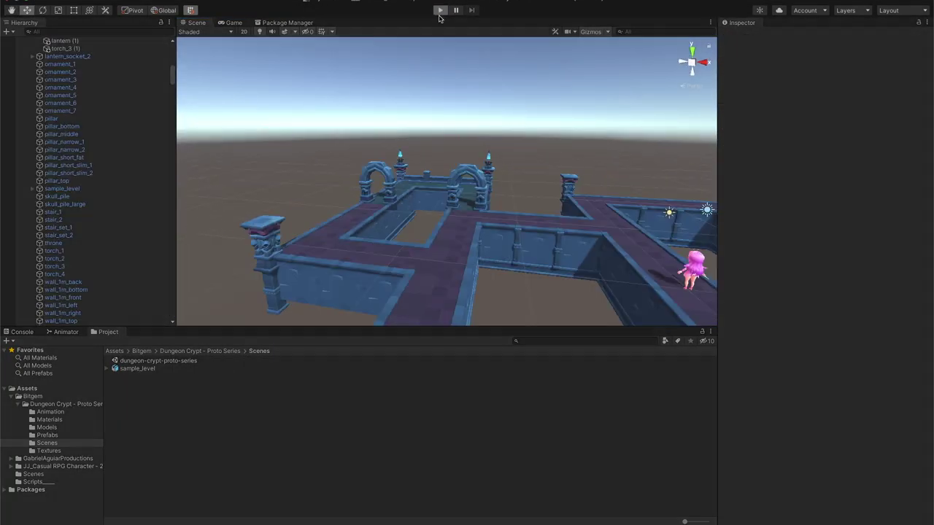
click(440, 12)
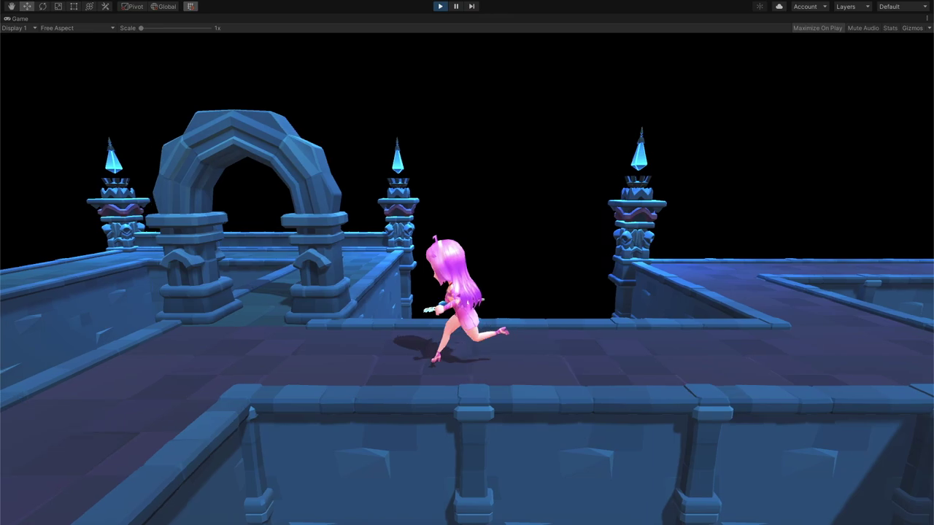
key(d)
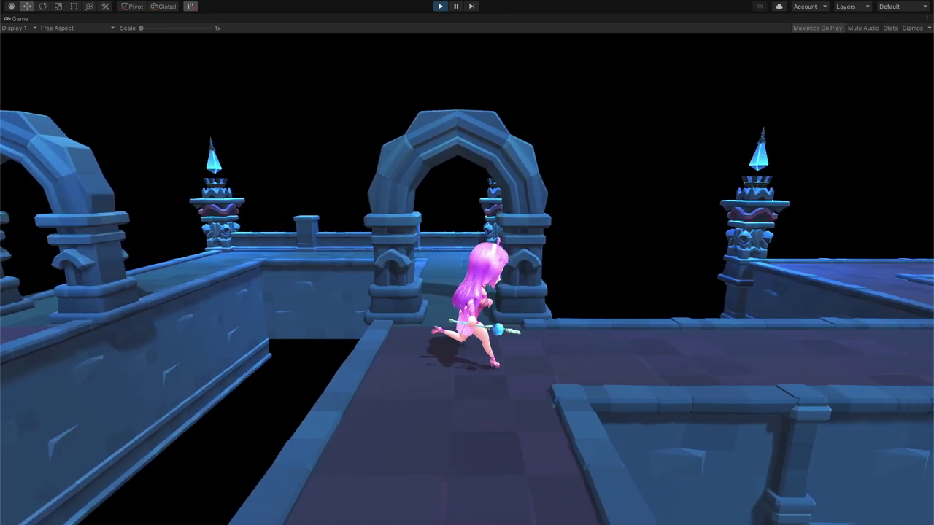
key(w)
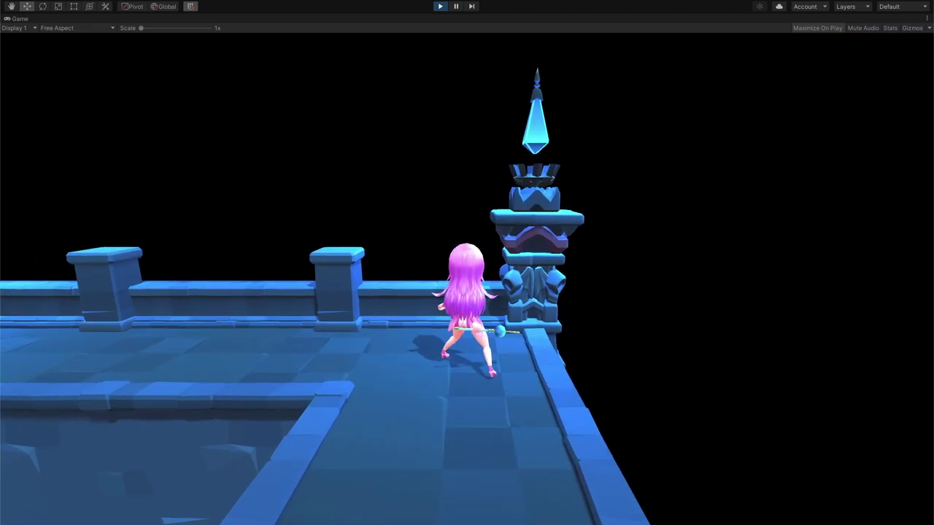
key(d)
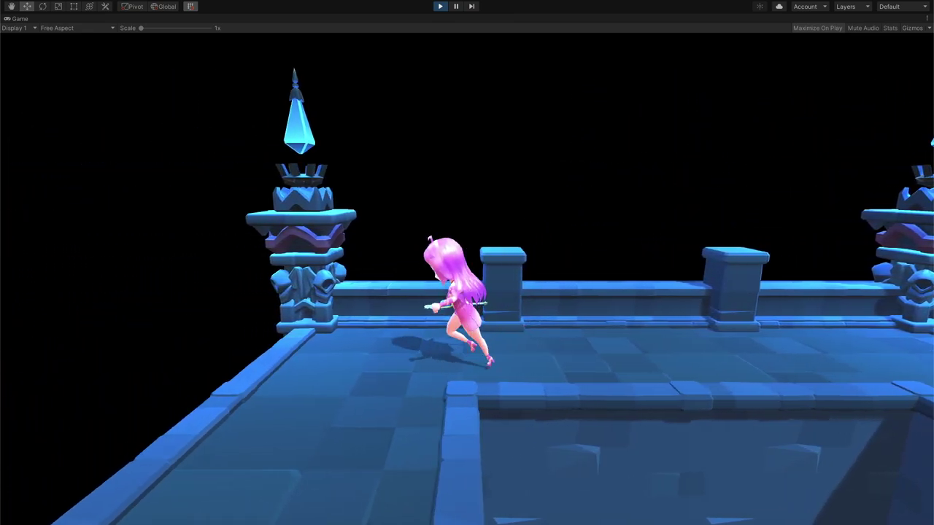
key(s)
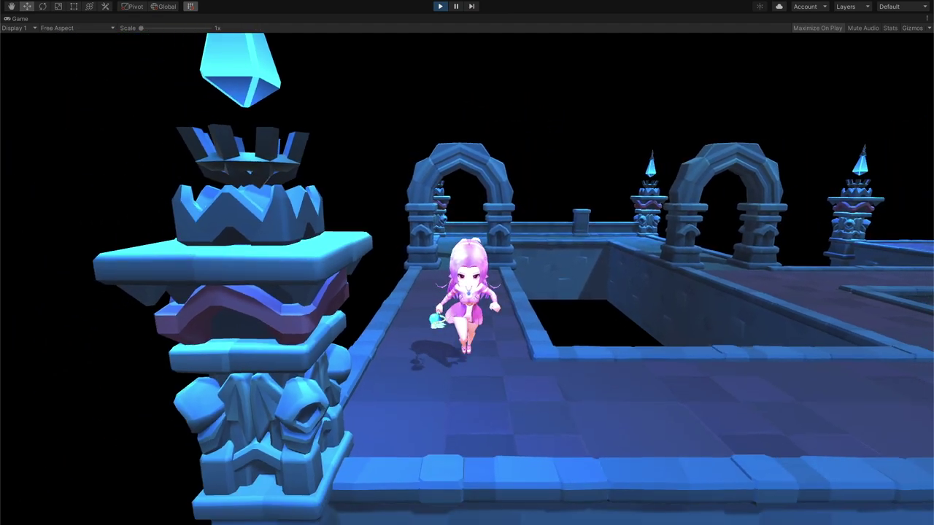
key(a)
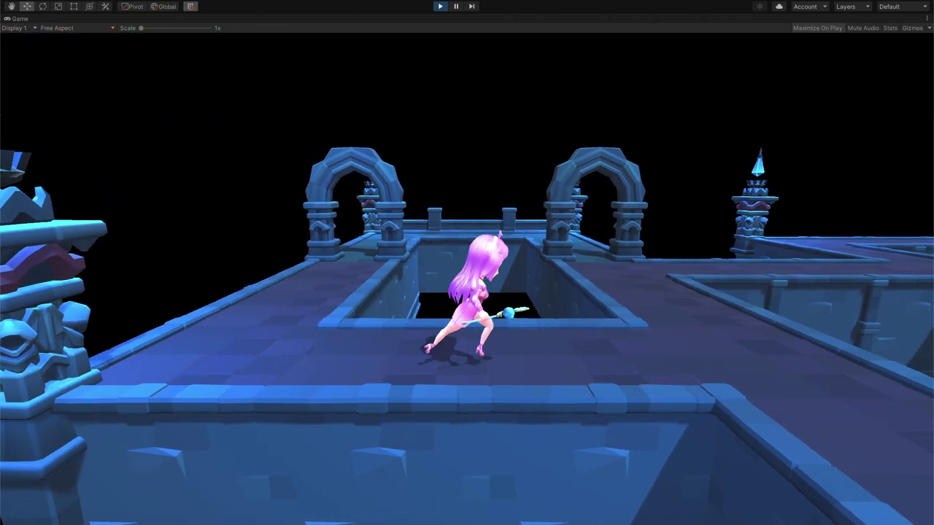